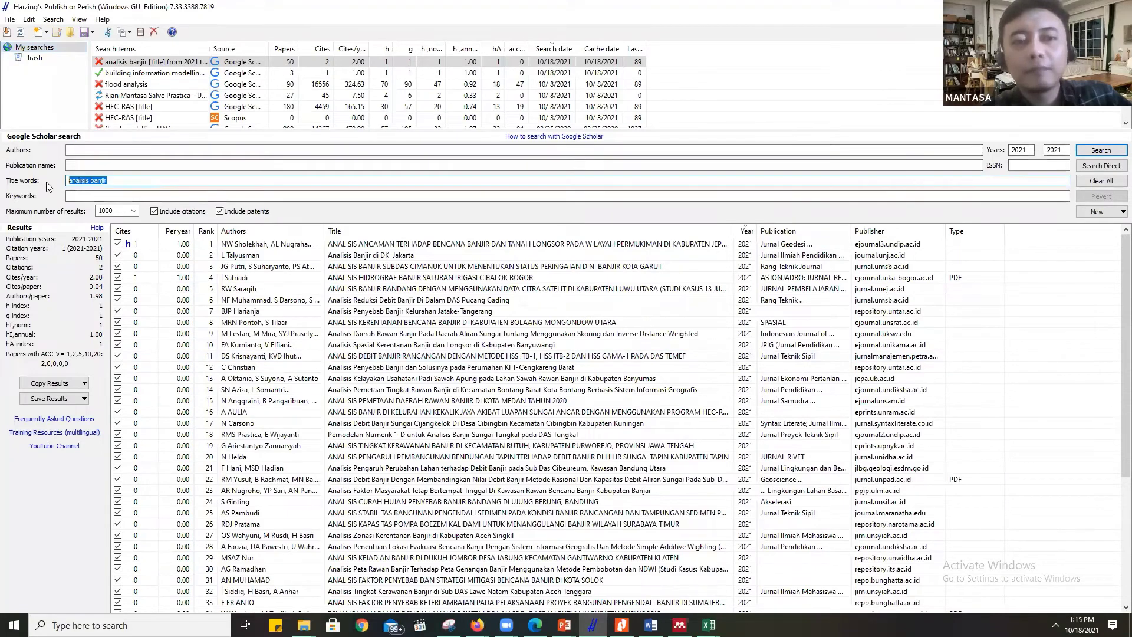
pyautogui.press('BackSpace')
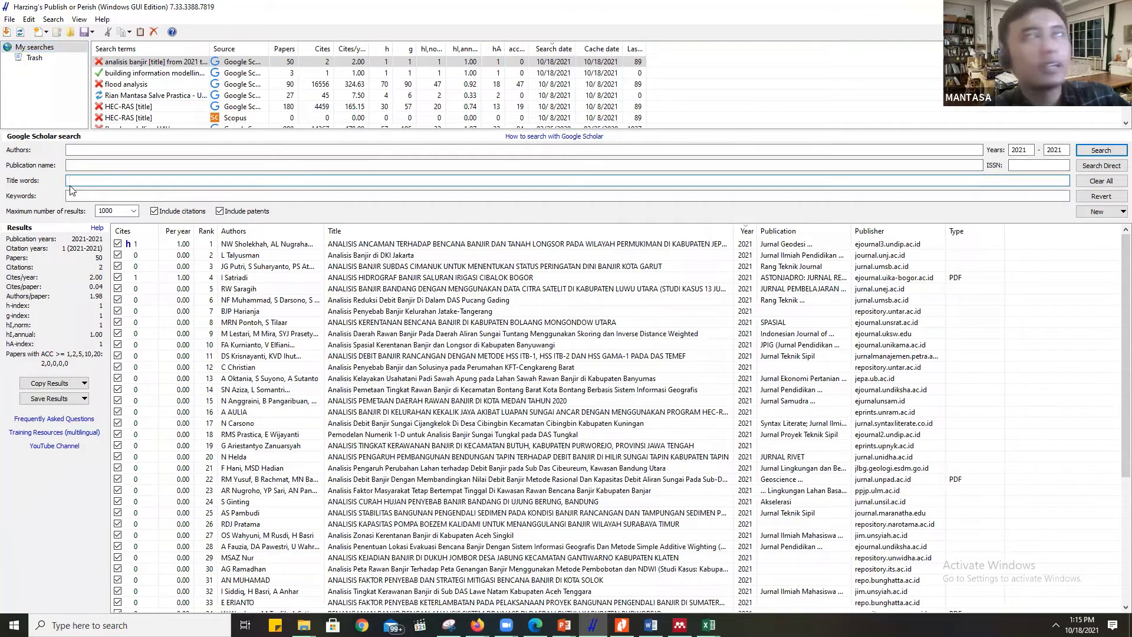
pyautogui.write('building')
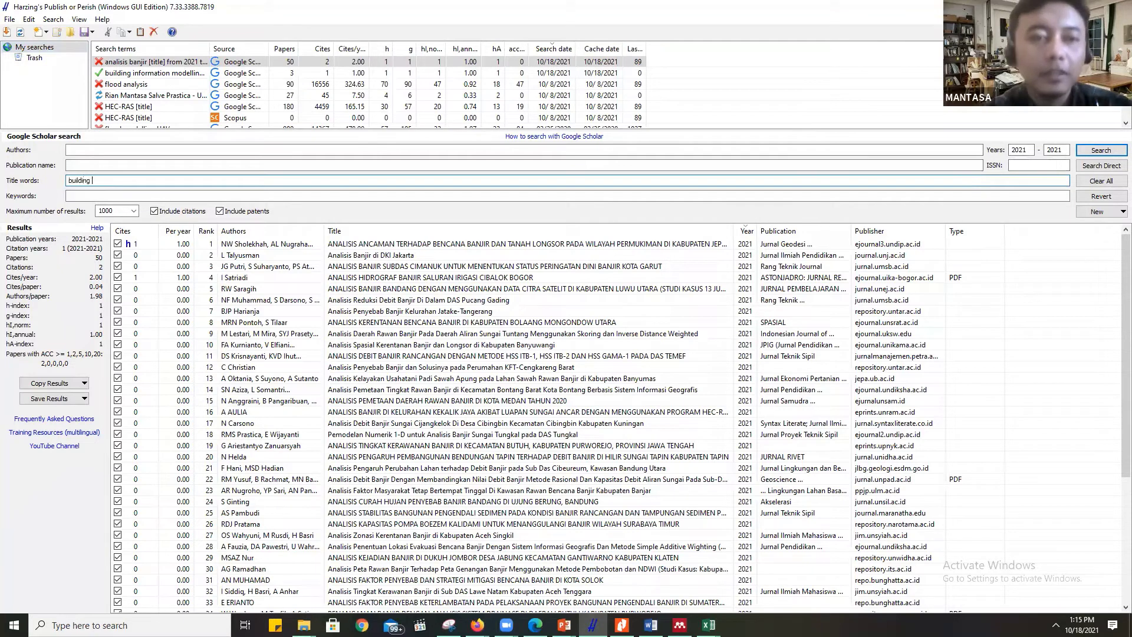
pyautogui.write(' informati')
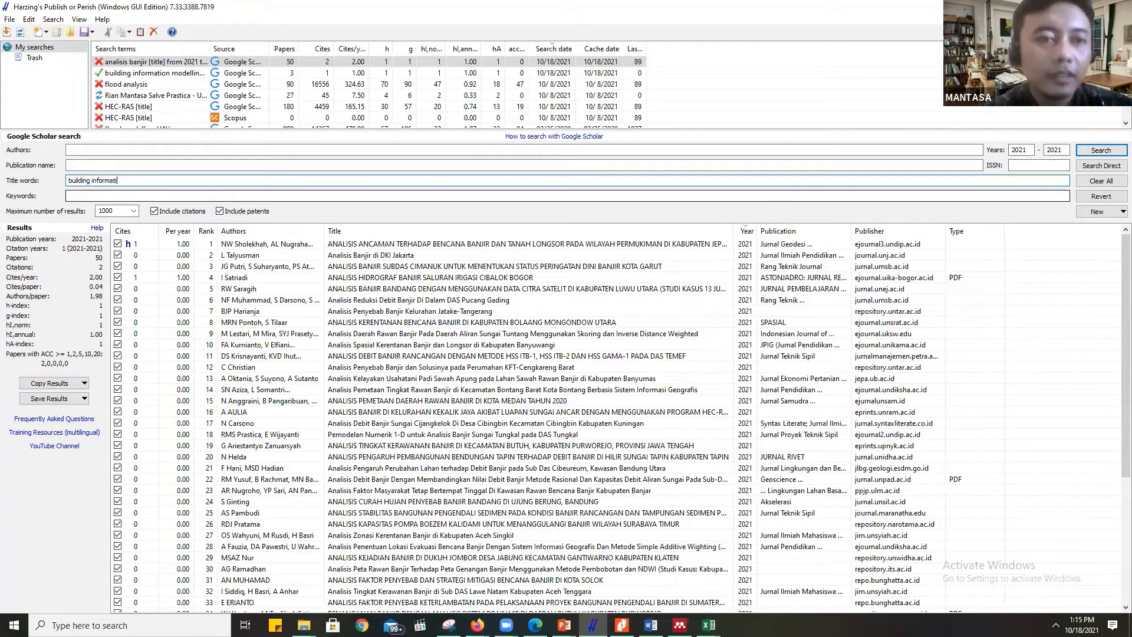
pyautogui.write('on modelling')
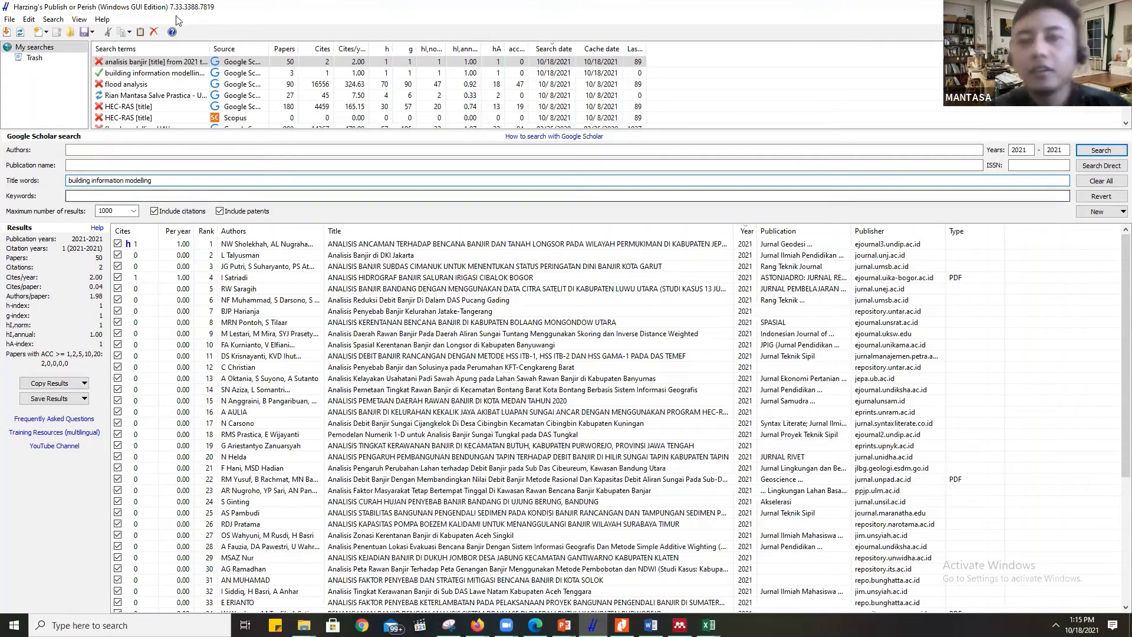
# Create a new Google Scholar search for the title words "building information modelling", run it and stop it early.
pyautogui.click(43, 57)
pyautogui.click(35, 47)
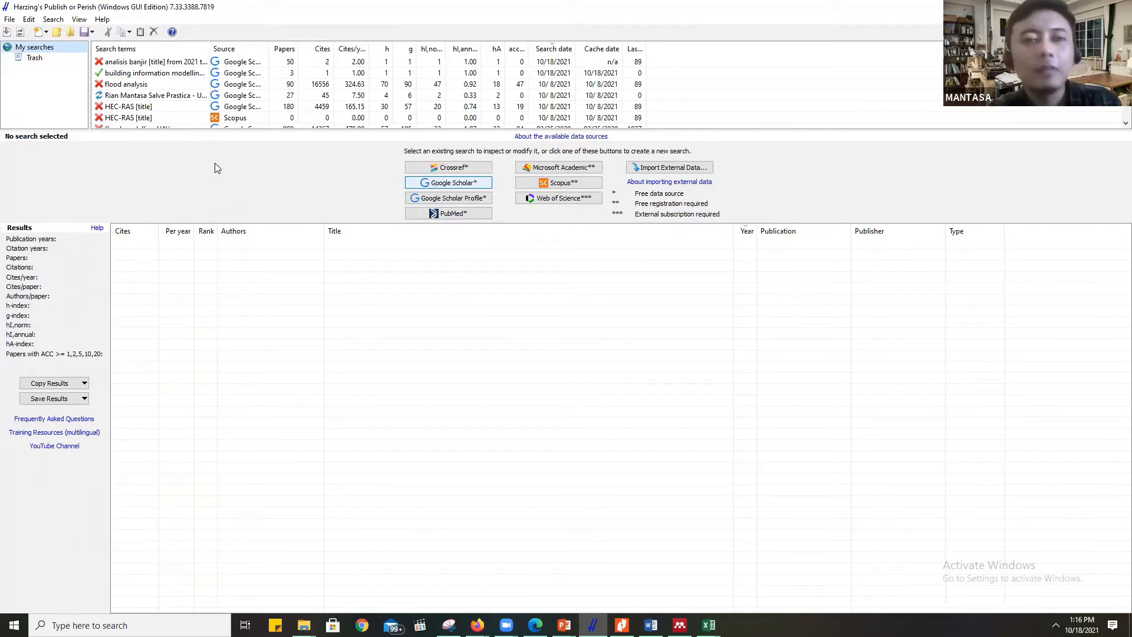
pyautogui.click(444, 182)
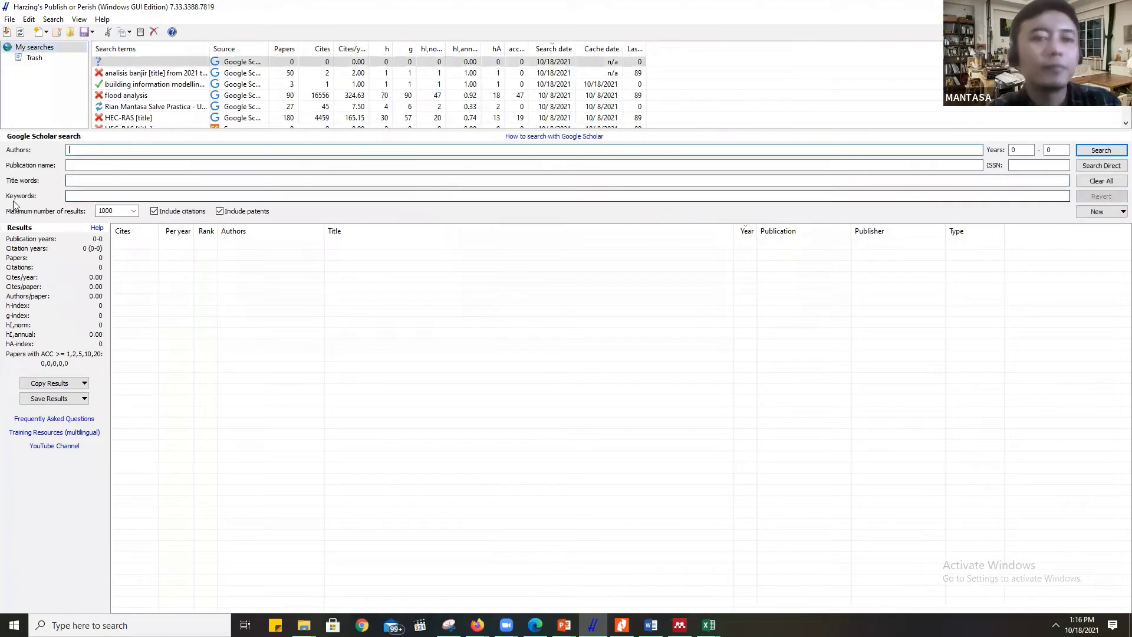
pyautogui.click(77, 178)
pyautogui.write('buil')
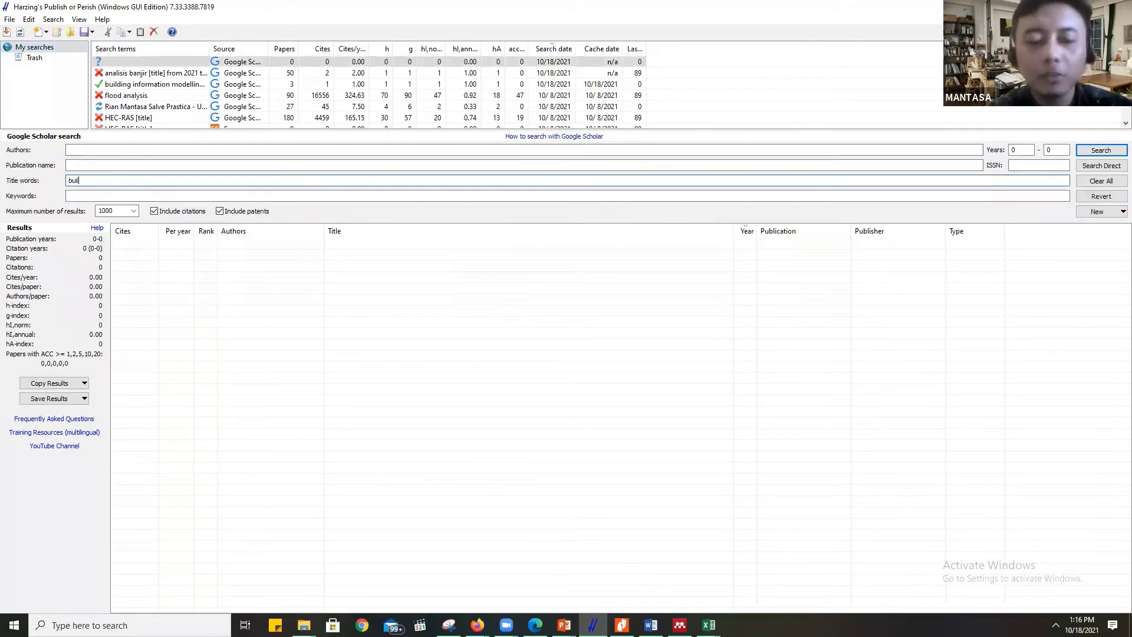
pyautogui.write('ding information')
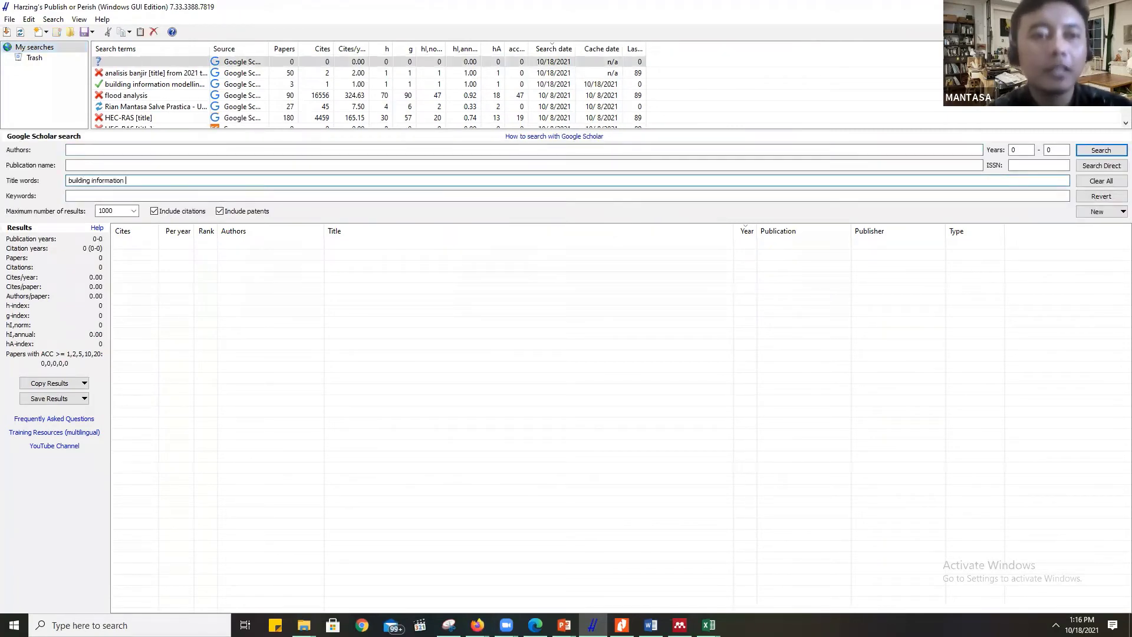
pyautogui.write(' modelling')
pyautogui.press('Return')
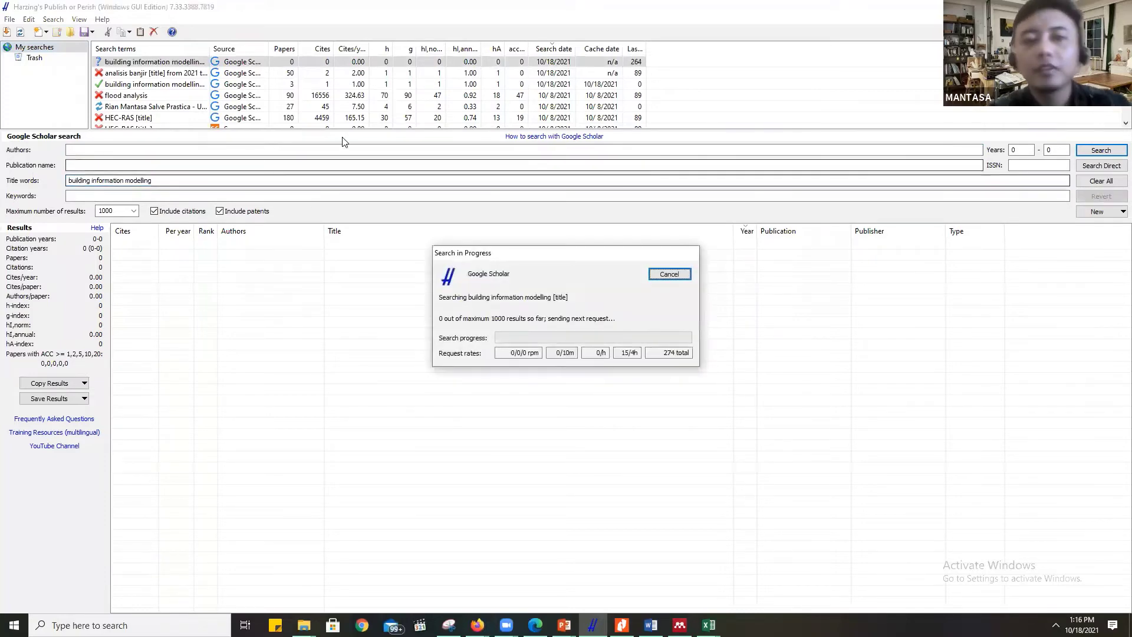
pyautogui.click(669, 274)
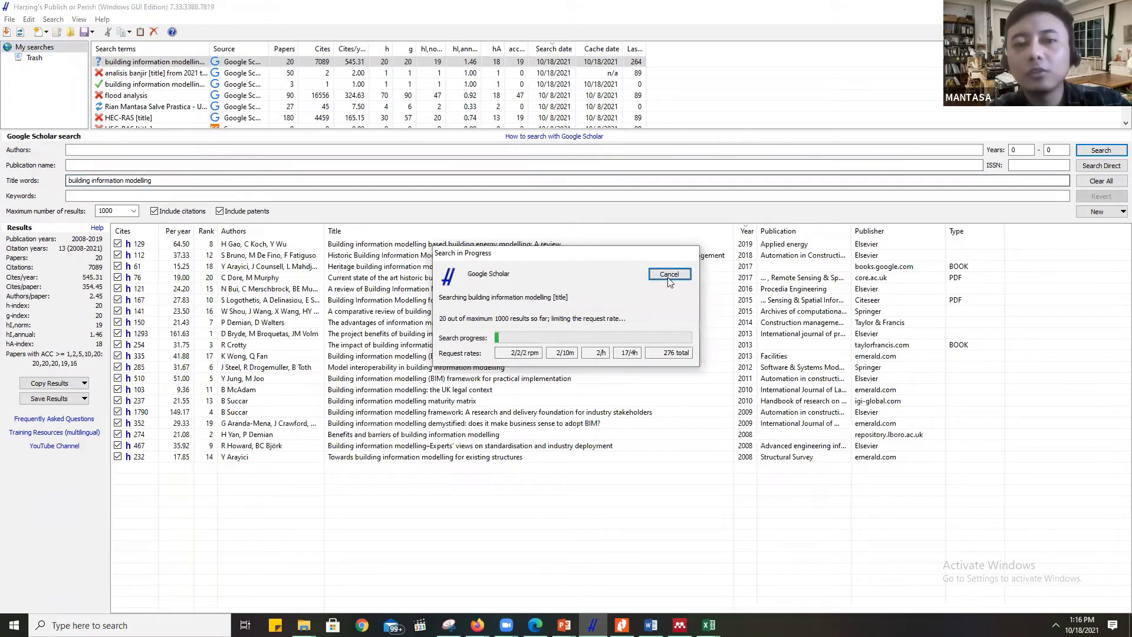
pyautogui.click(643, 372)
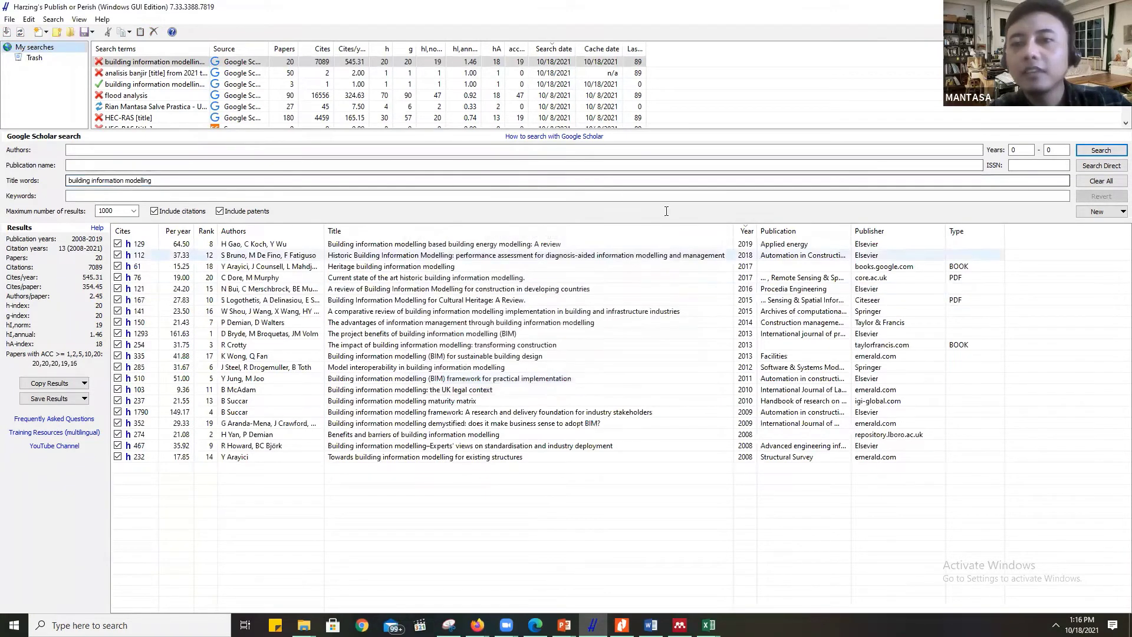
# Rerun the search limited to publication years 2021 to 2021, and stop it before it completes.
pyautogui.doubleClick(1023, 151)
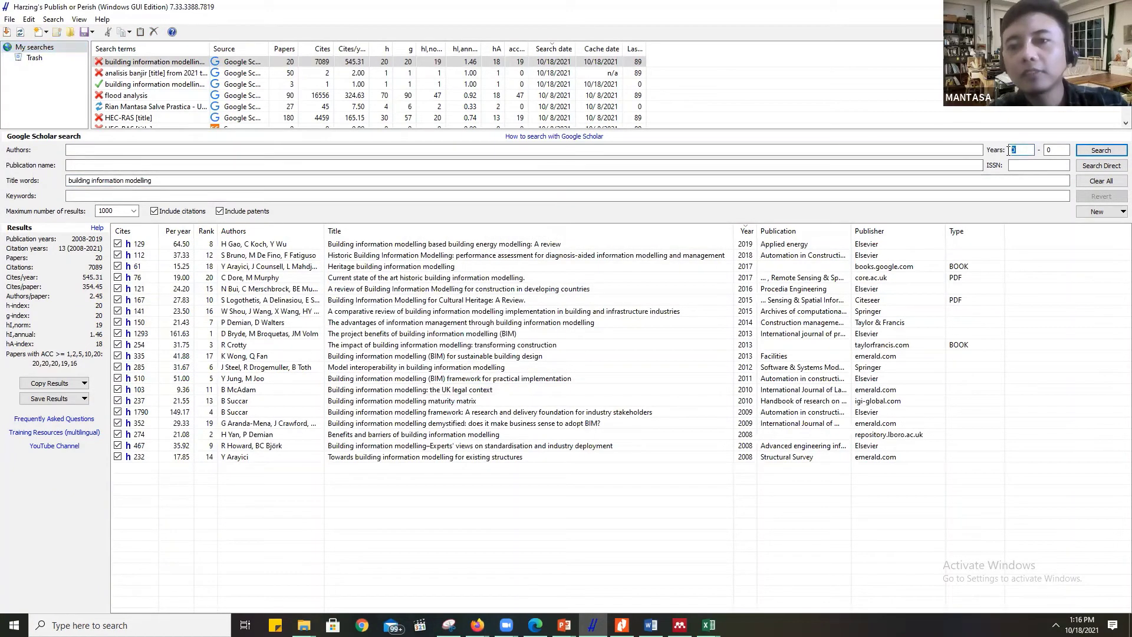
pyautogui.write('2020')
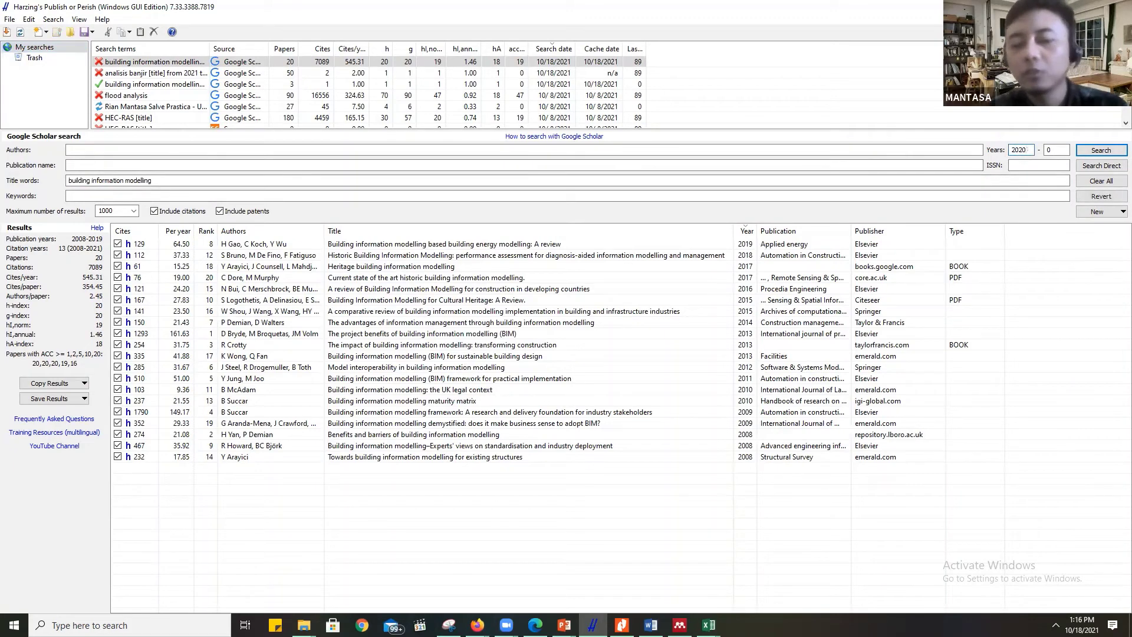
pyautogui.click(1062, 151)
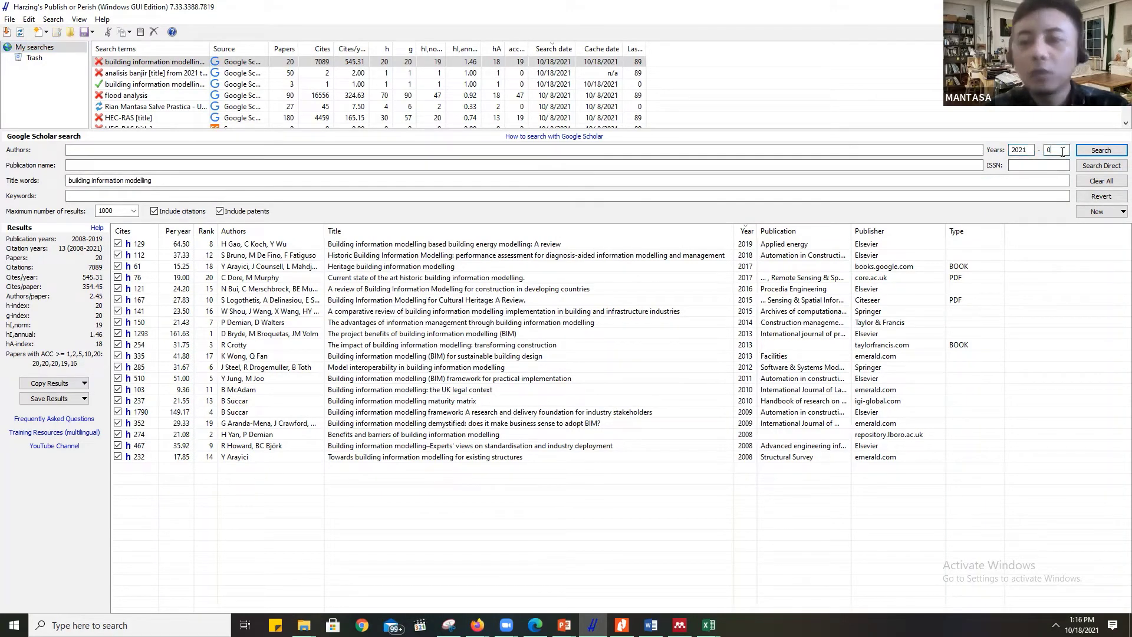
pyautogui.write('2021')
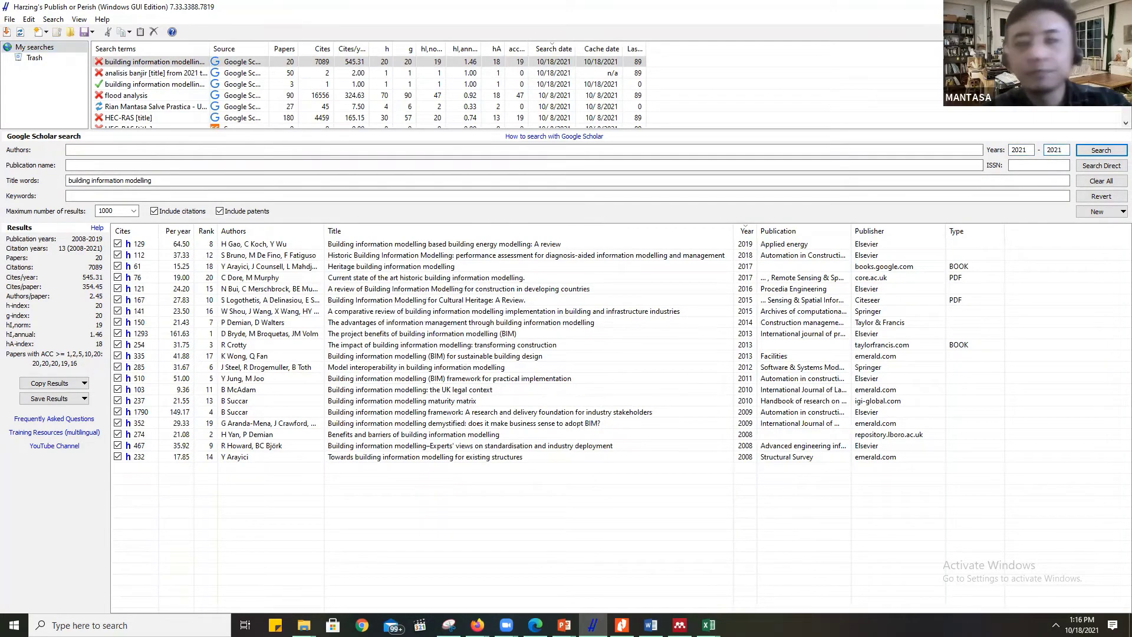
pyautogui.click(1101, 151)
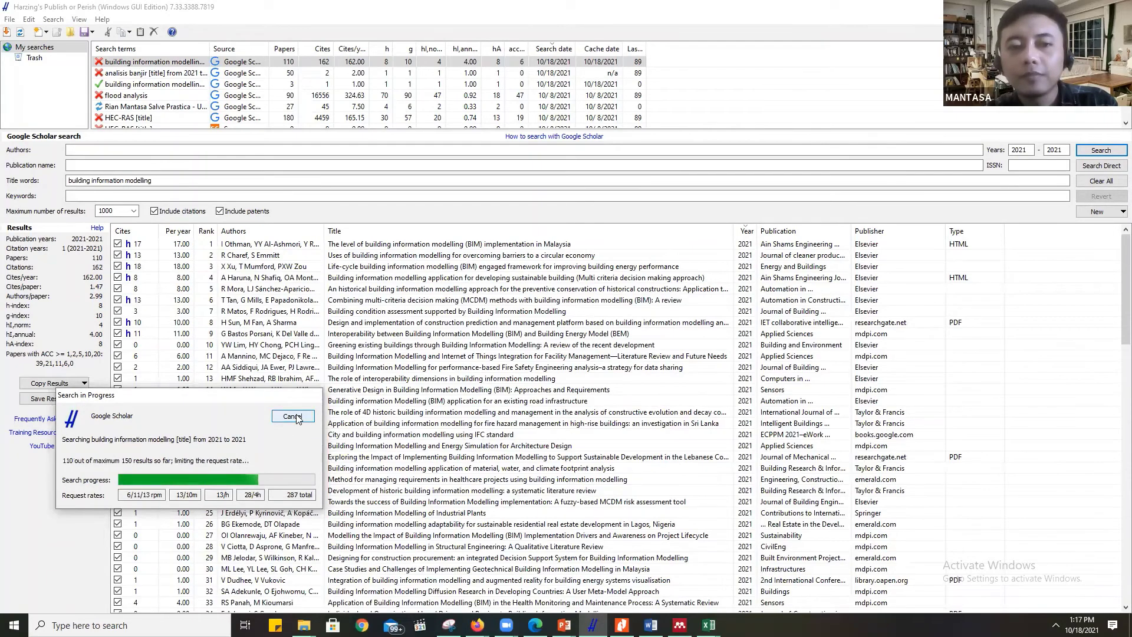
pyautogui.click(292, 416)
pyautogui.click(273, 513)
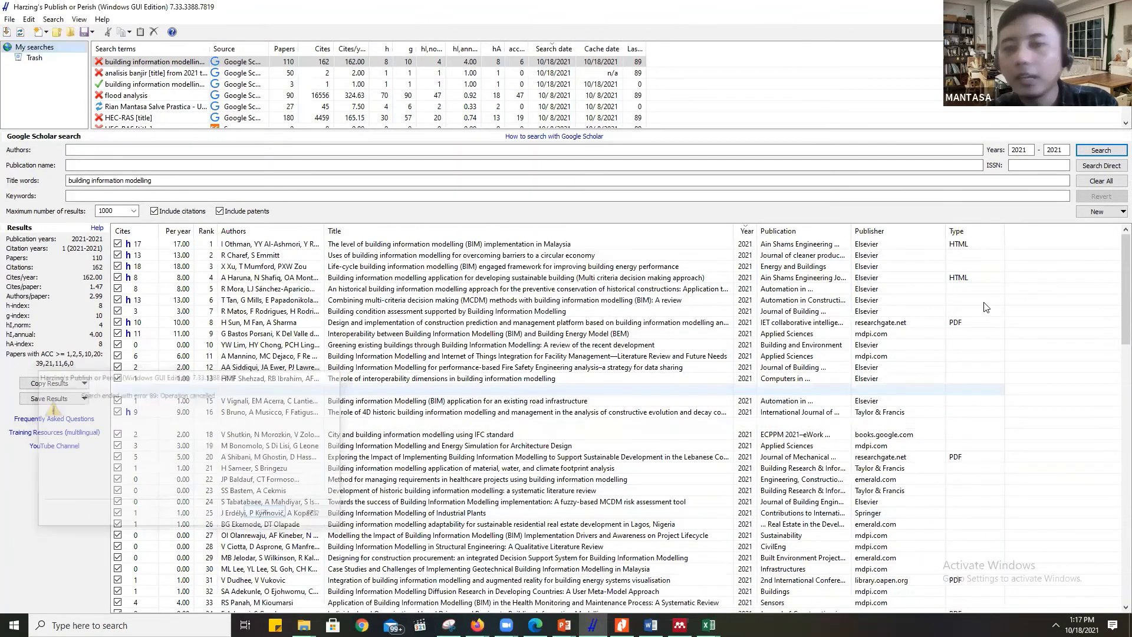
# Look through the 2021 building information modelling papers, examining their titles, publishers and document types.
pyautogui.scroll(-7, 985, 307)
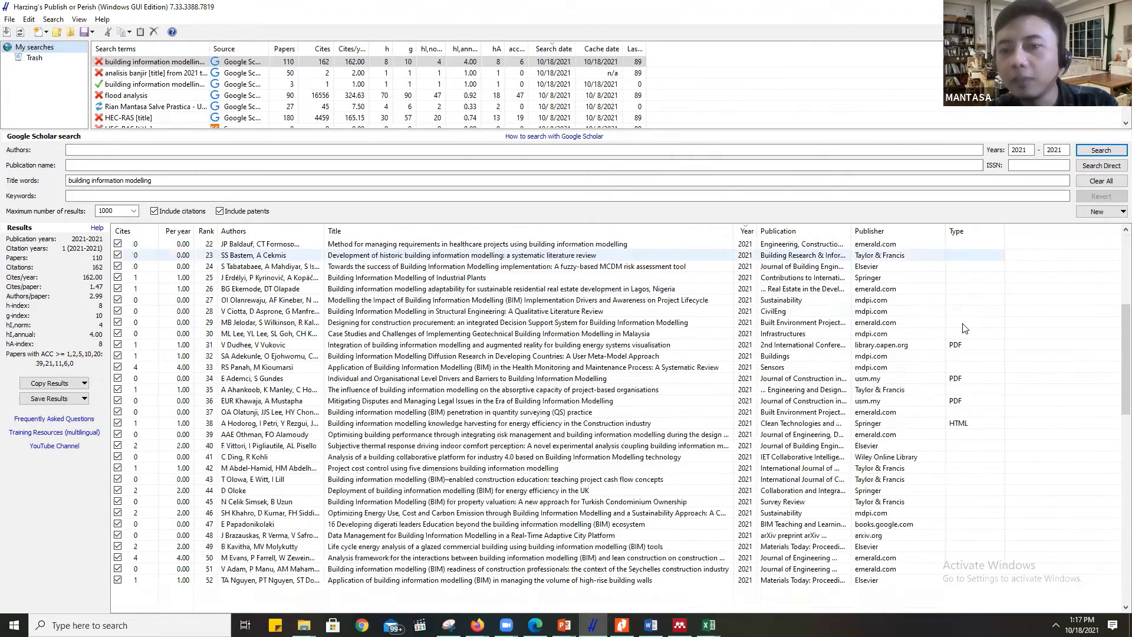
pyautogui.scroll(-1, 965, 328)
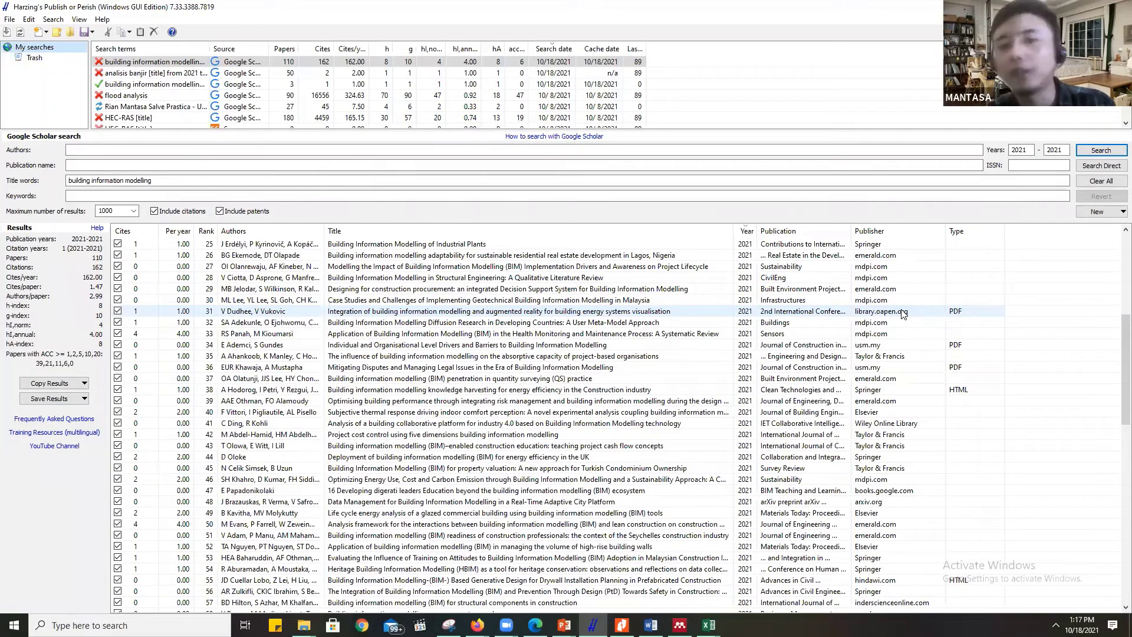
pyautogui.scroll(5, 908, 271)
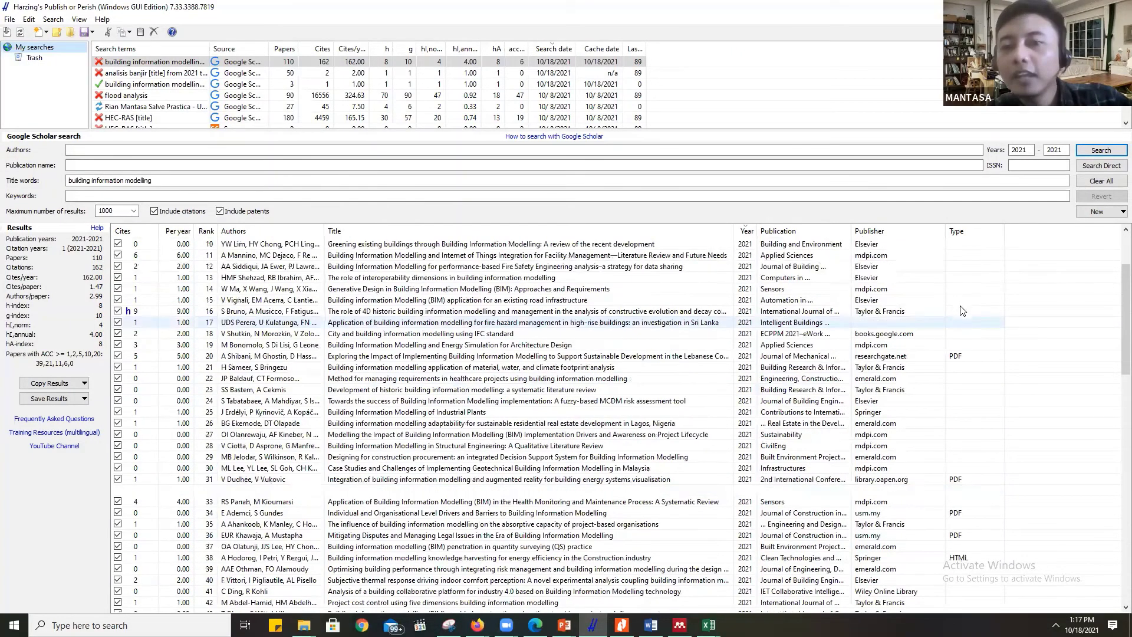
pyautogui.scroll(2, 962, 335)
pyautogui.scroll(-1, 962, 344)
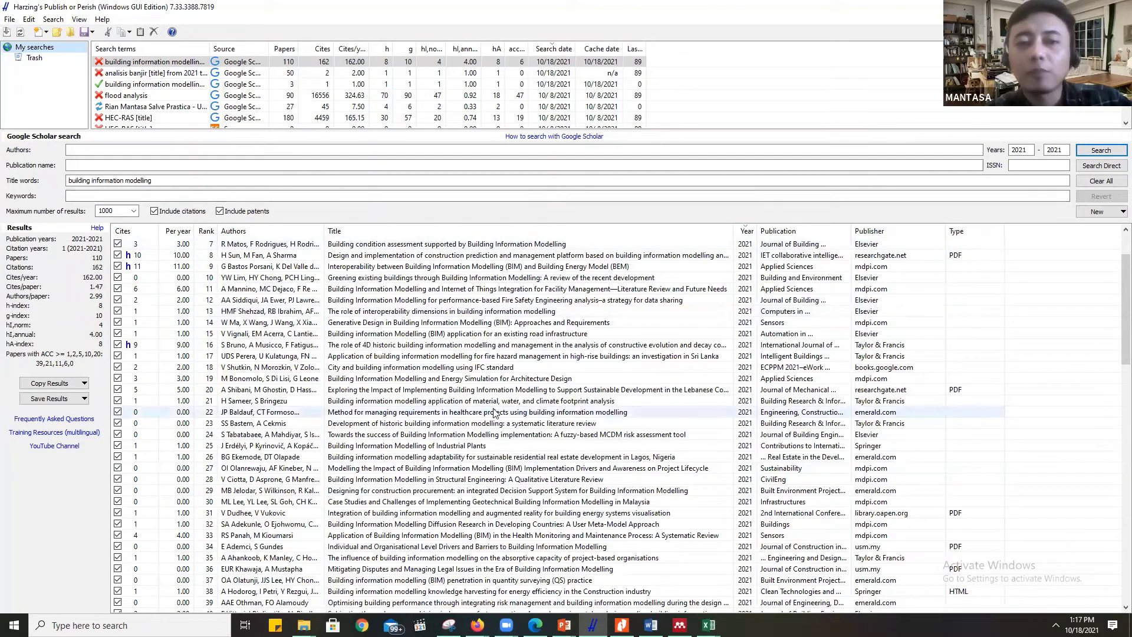
pyautogui.scroll(-1, 438, 356)
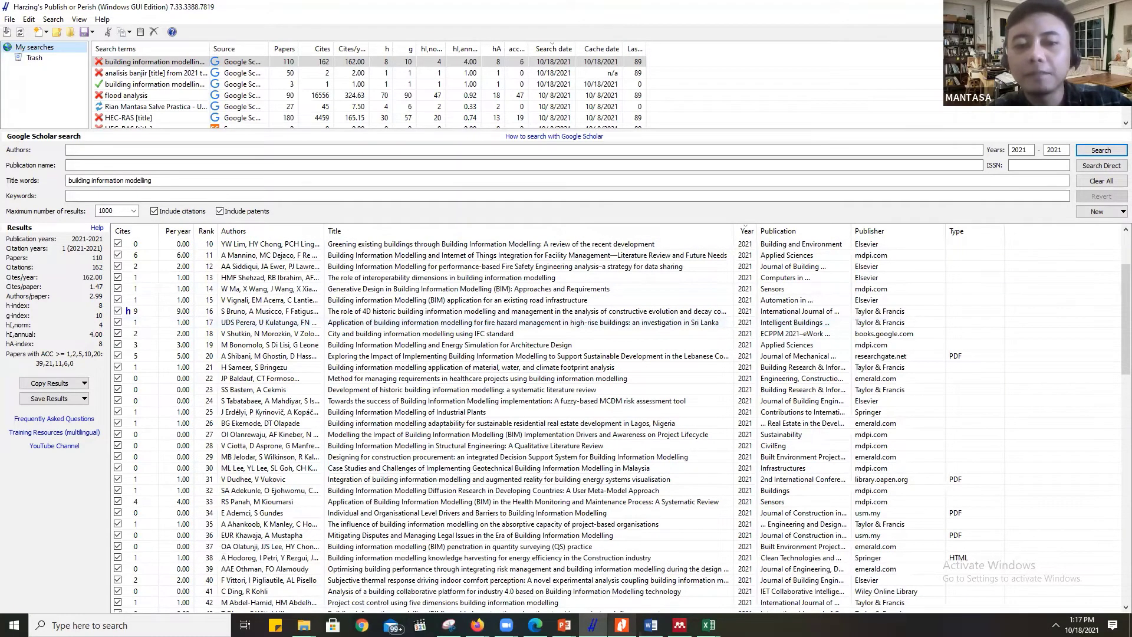
# Switch to the Week 8 presentation in PowerPoint and show the Similarity Index slide full screen, then return to editing view.
pyautogui.moveTo(564, 625)
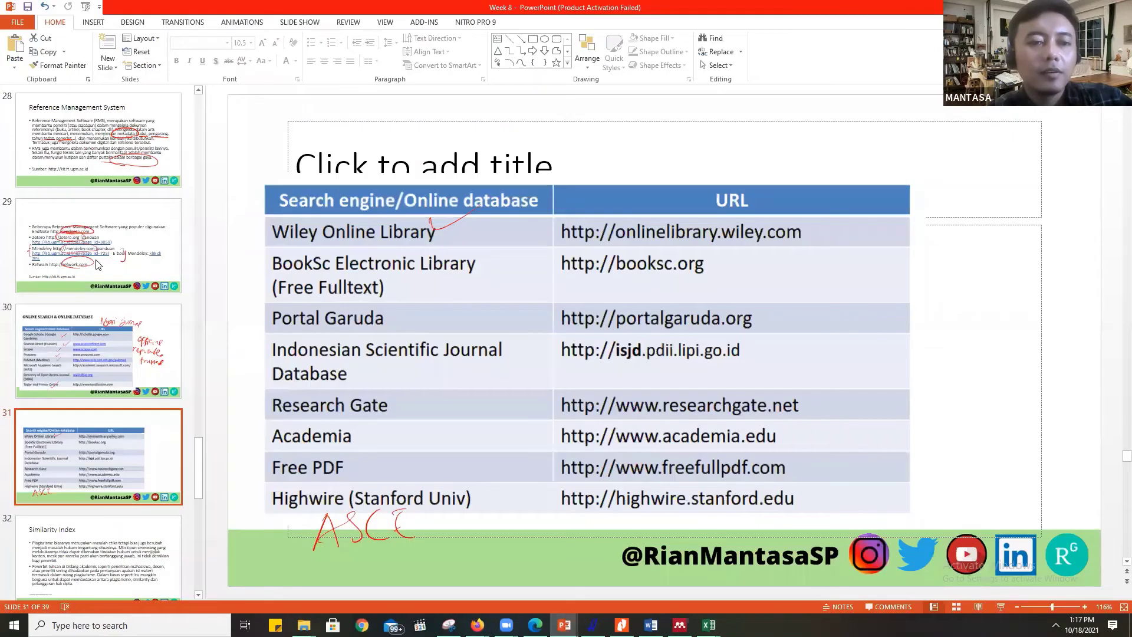
pyautogui.hotkey('alt', 'Tab')
pyautogui.scroll(-3, 112, 260)
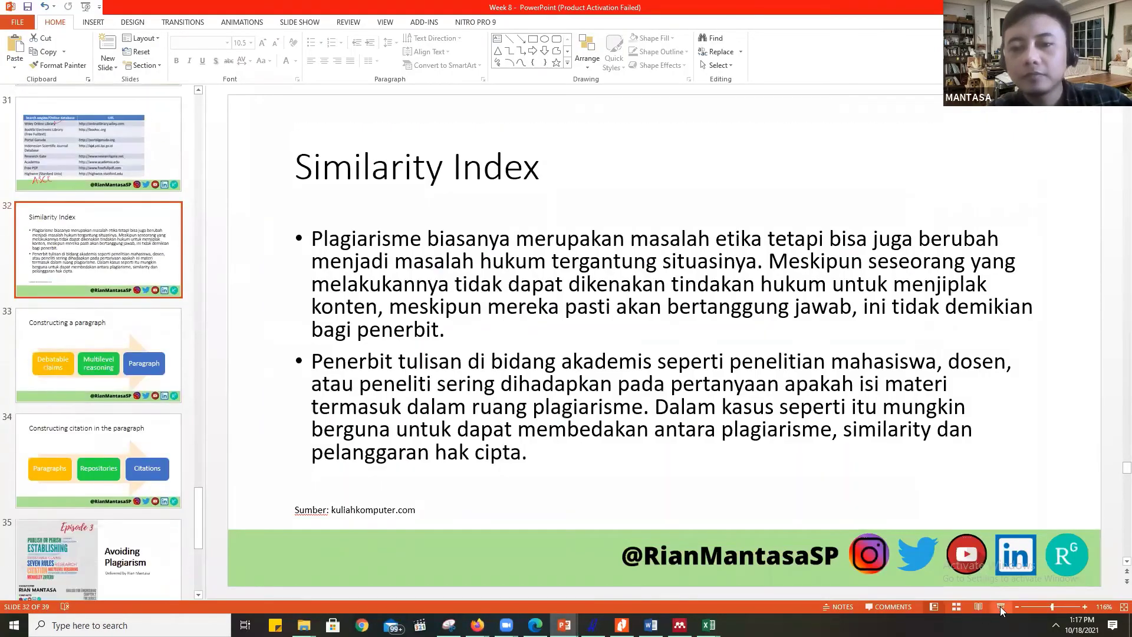
pyautogui.click(1000, 606)
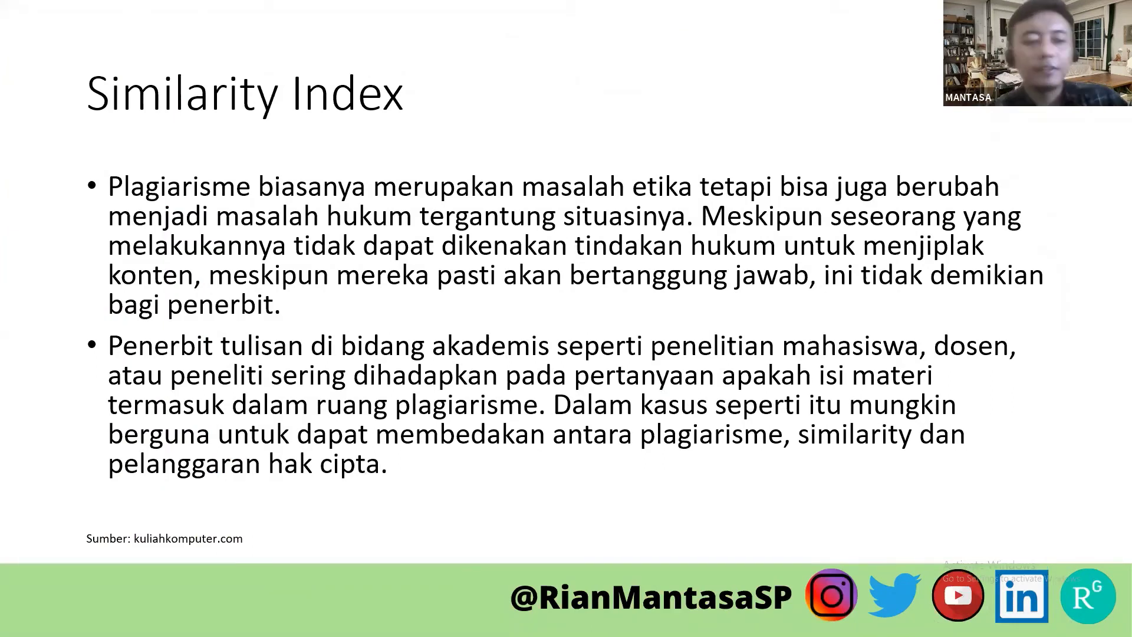
pyautogui.press('Escape')
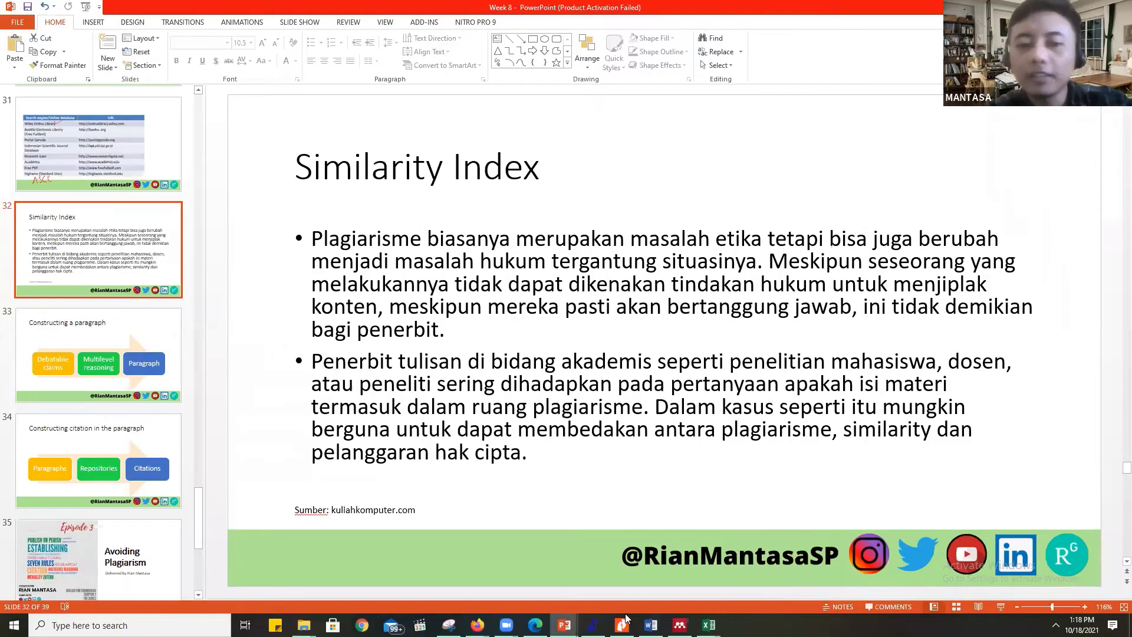
# Check the Mendeley Desktop library briefly, then return to PowerPoint and view slide 31 with the search engine and database URLs.
pyautogui.click(679, 625)
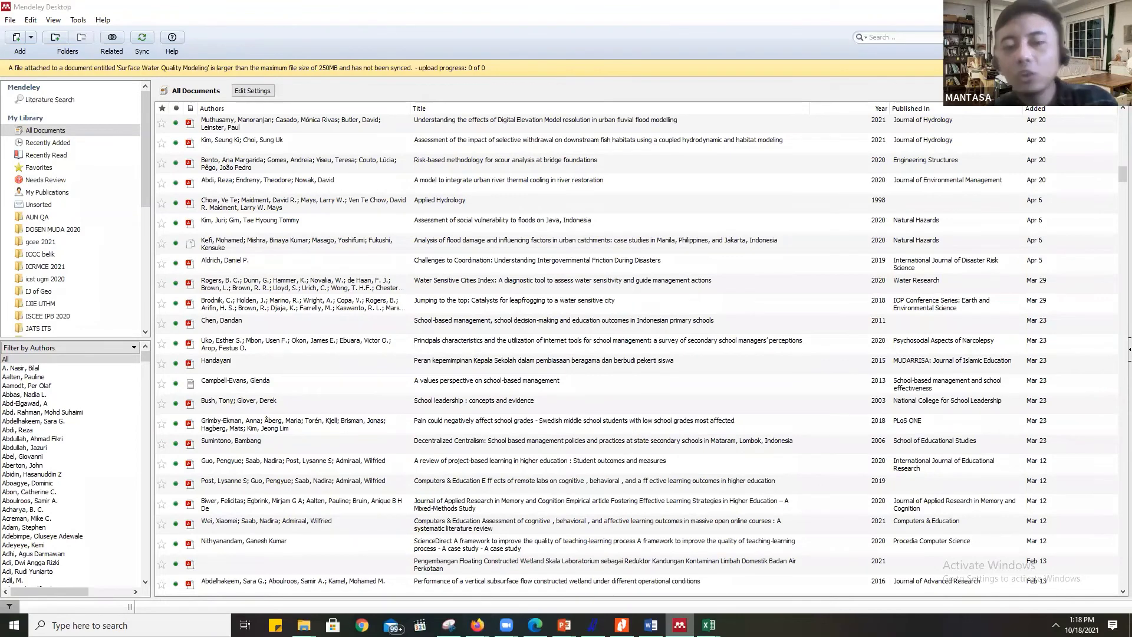
pyautogui.hotkey('alt', 'Tab')
pyautogui.click(120, 173)
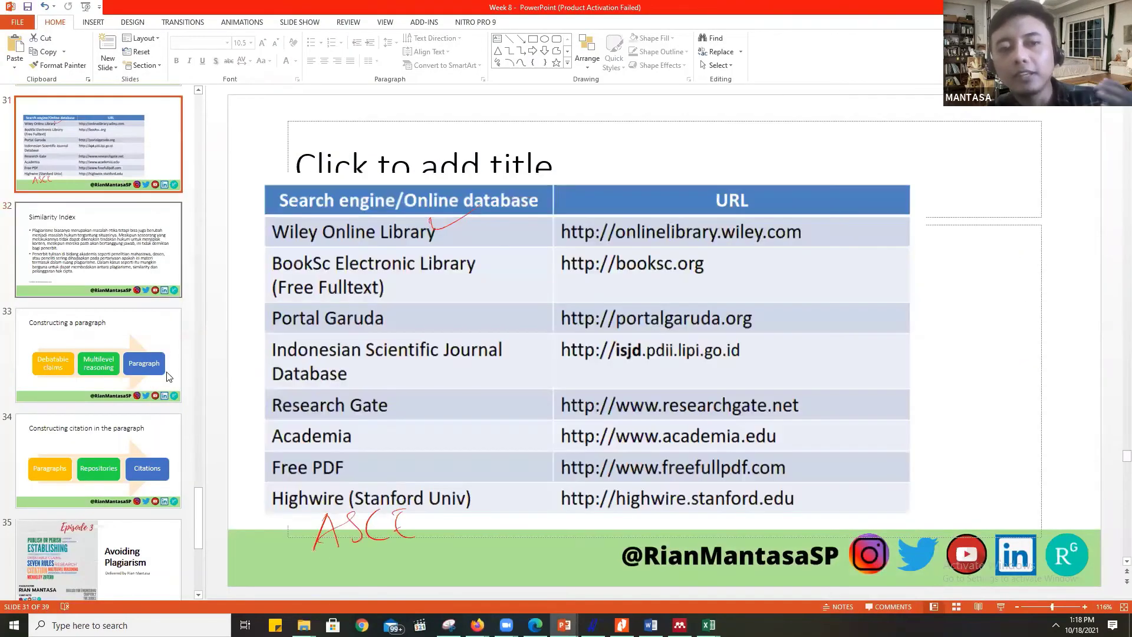
pyautogui.scroll(2, 169, 378)
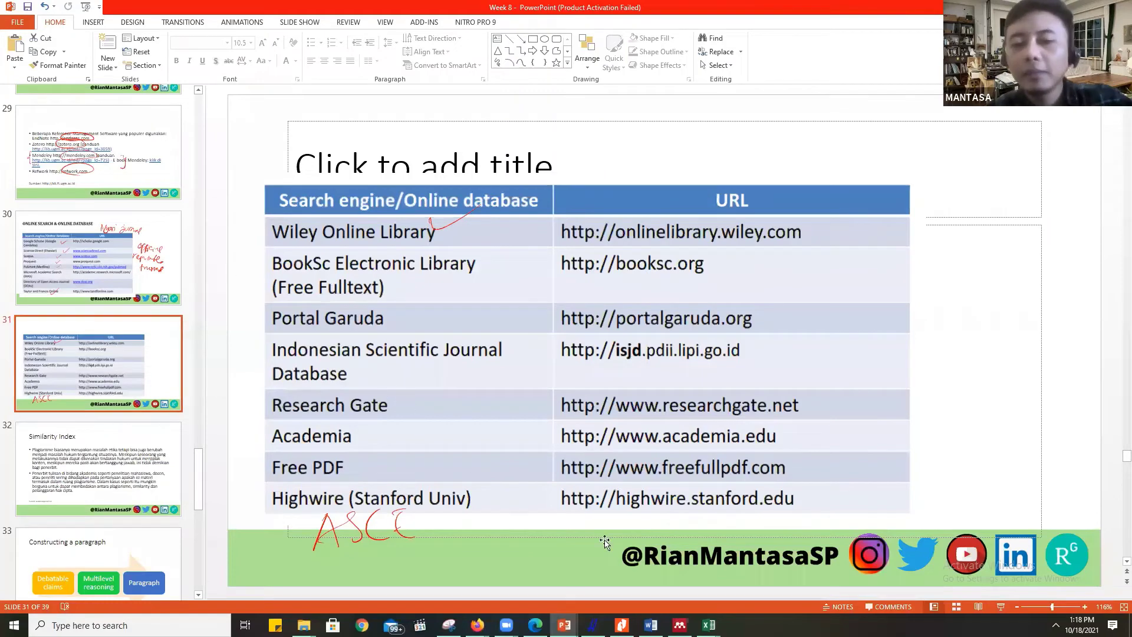
# Switch to Mendeley Desktop and look through the references in All Documents, ending at the most recently added ones.
pyautogui.click(680, 625)
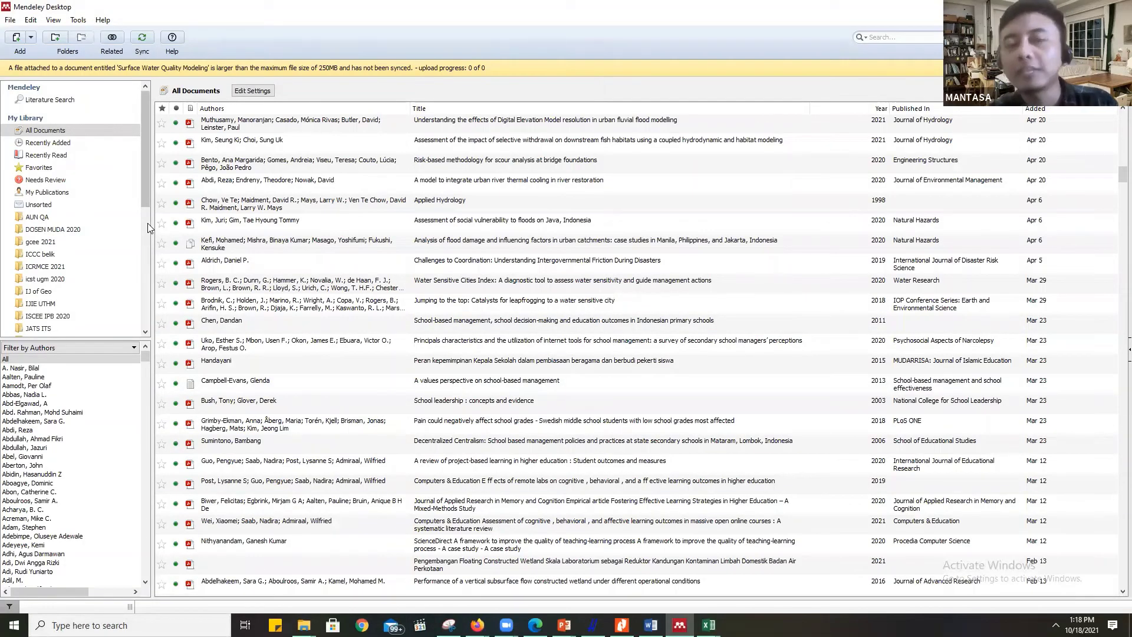
pyautogui.scroll(-4, 637, 355)
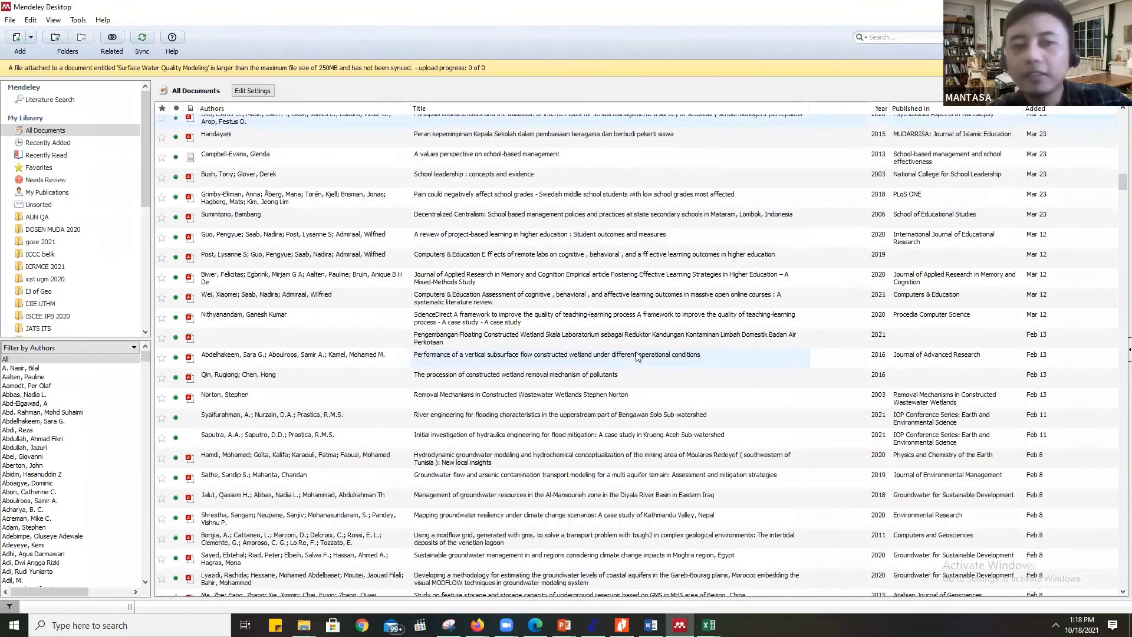
pyautogui.scroll(-10, 637, 356)
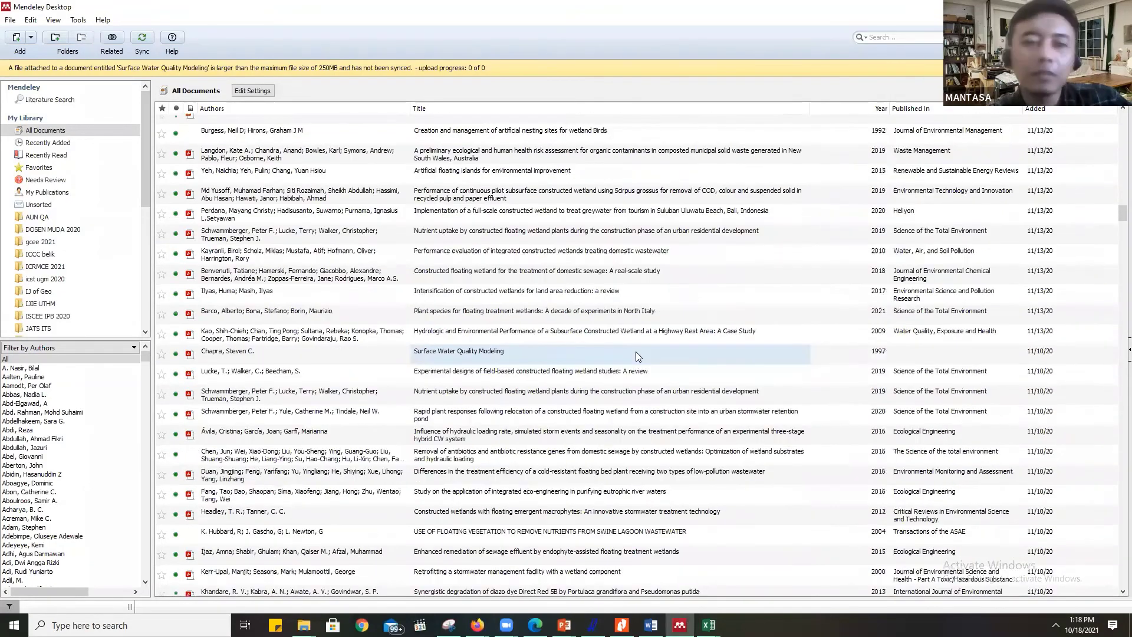
pyautogui.scroll(7, 636, 352)
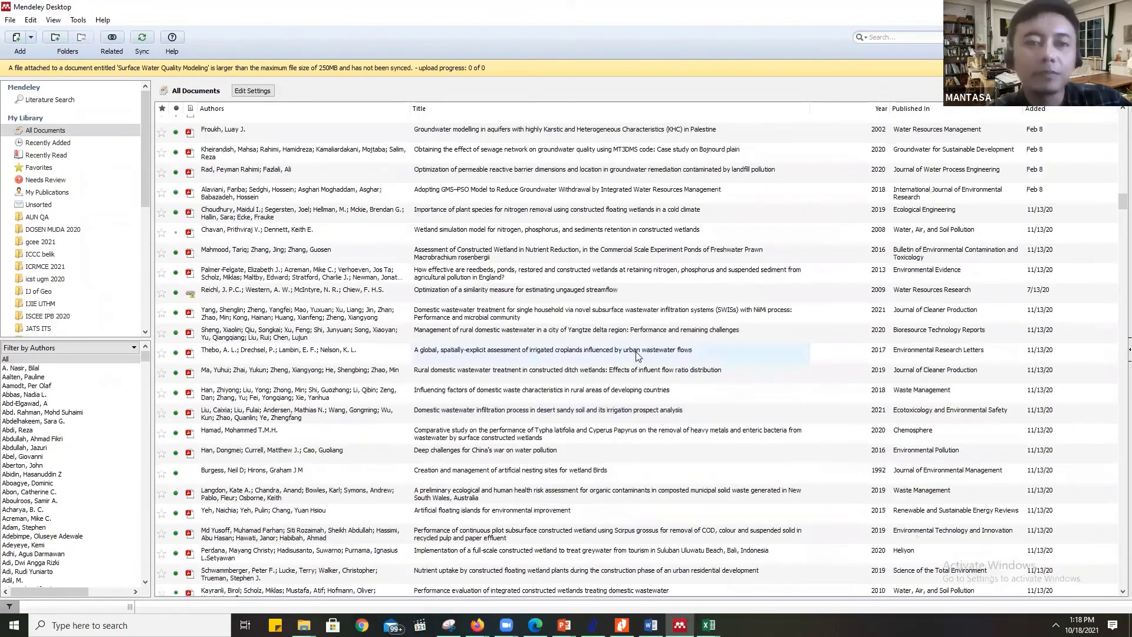
pyautogui.scroll(12, 636, 352)
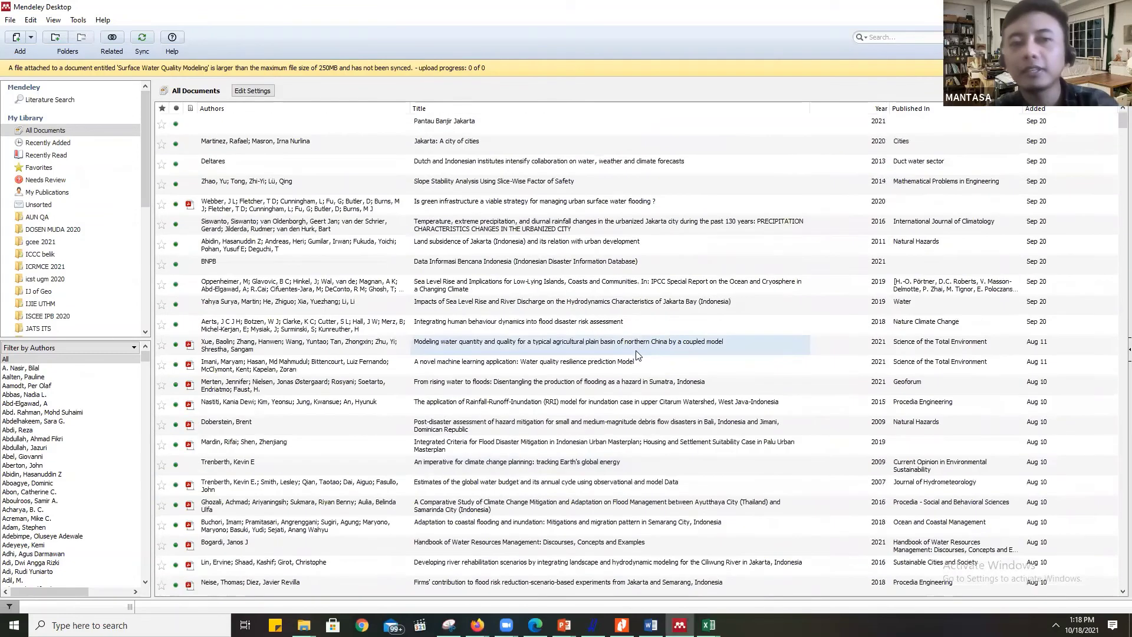
pyautogui.click(636, 354)
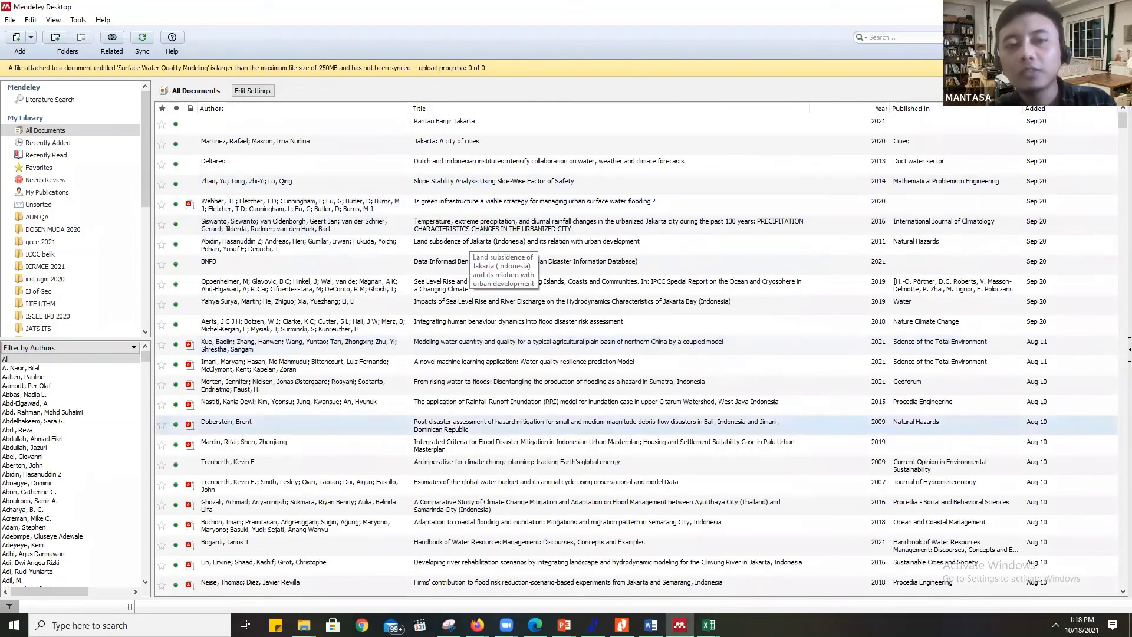
# Switch to the CORET2 document in Word and start a Mendeley citation after "structural analysis", picking the 2019 sub-urban development paper from a "flood" search.
pyautogui.hotkey('alt', 'Tab')
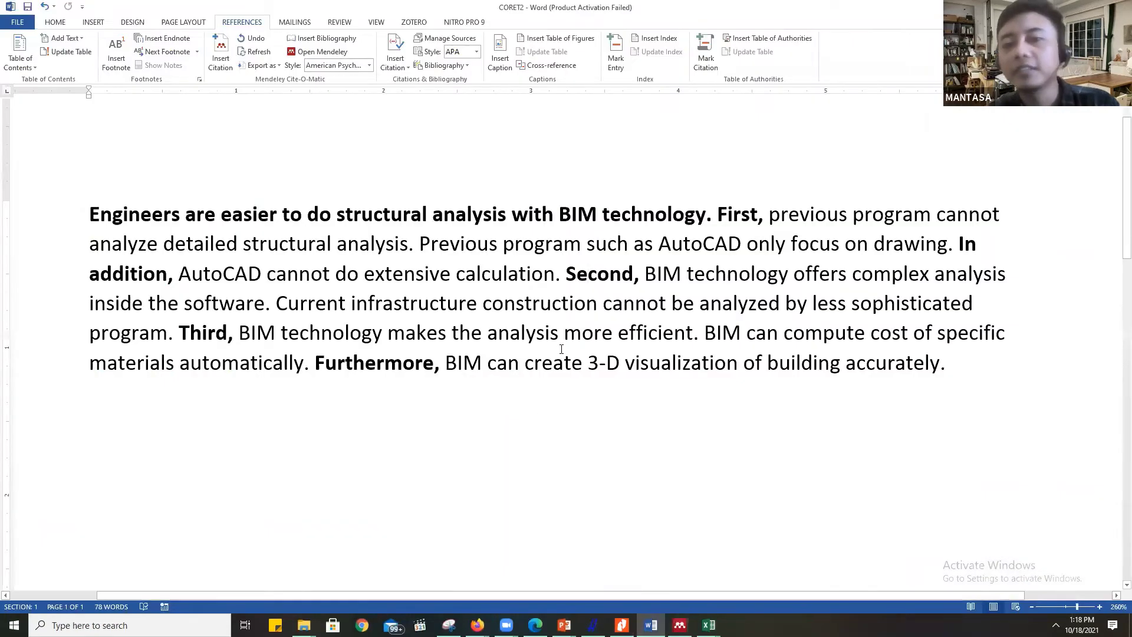
pyautogui.scroll(-3, 561, 348)
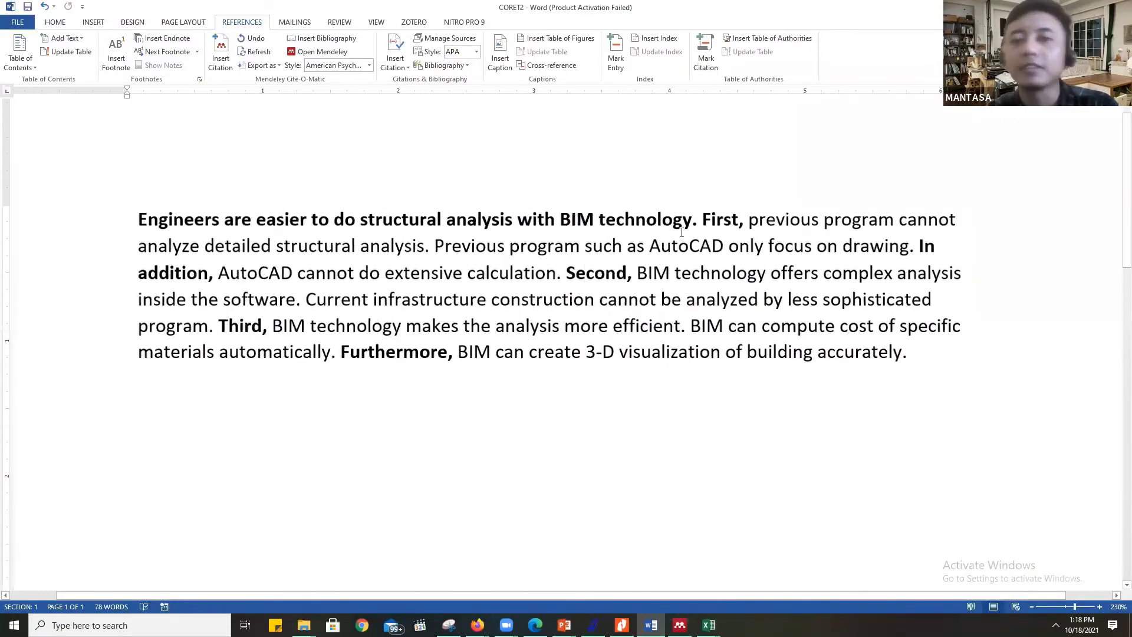
pyautogui.scroll(-1, 668, 229)
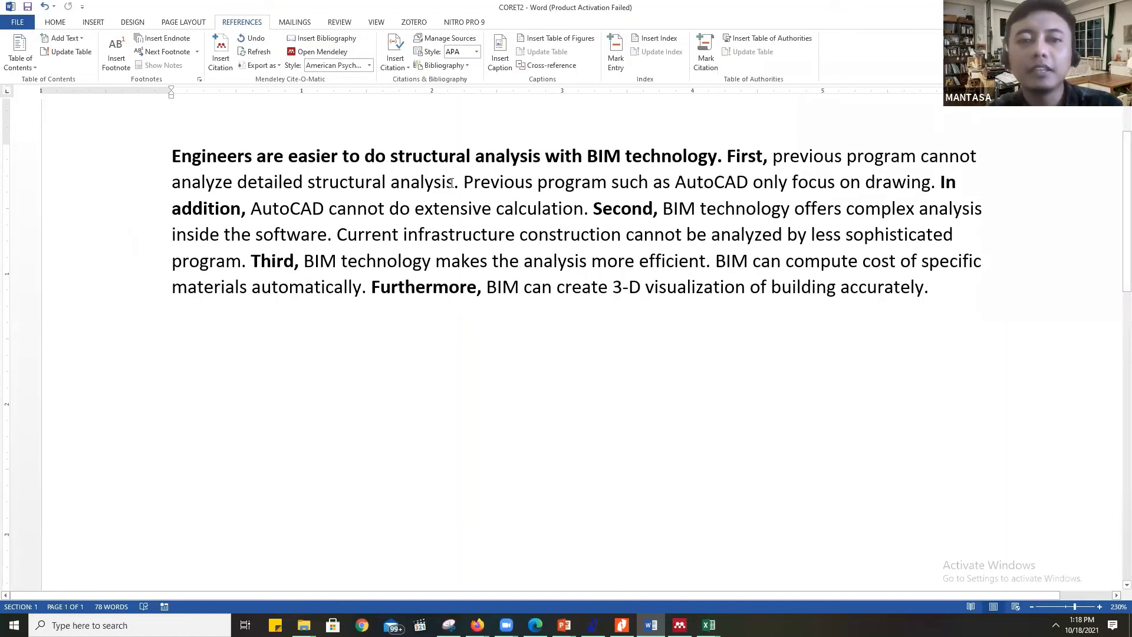
pyautogui.click(455, 182)
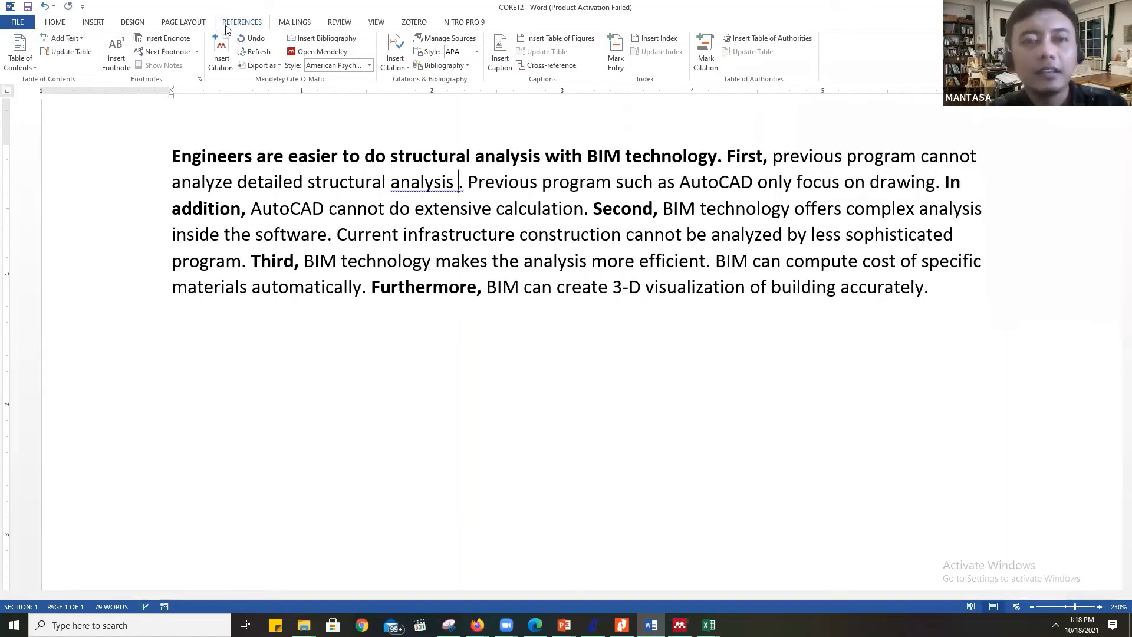
pyautogui.click(218, 62)
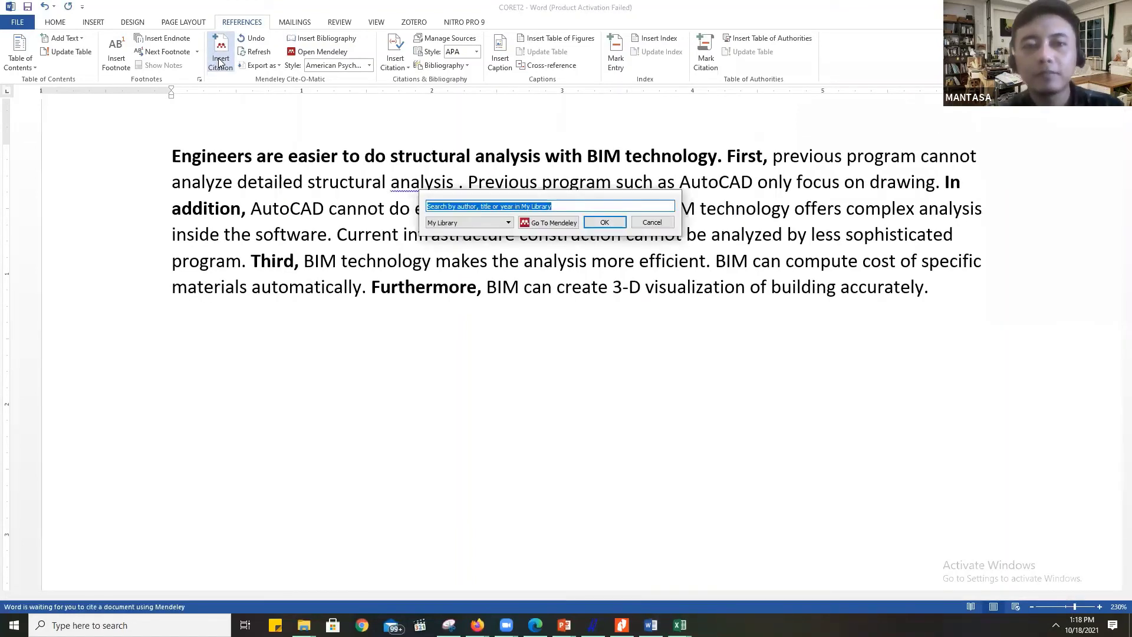
pyautogui.write('flood')
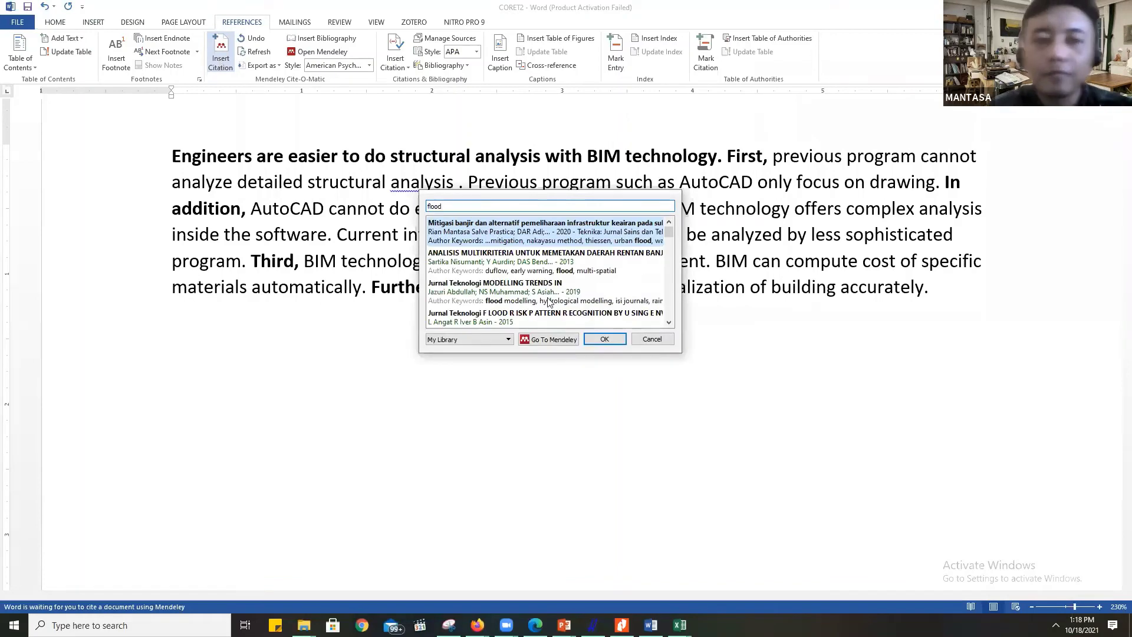
pyautogui.click(548, 289)
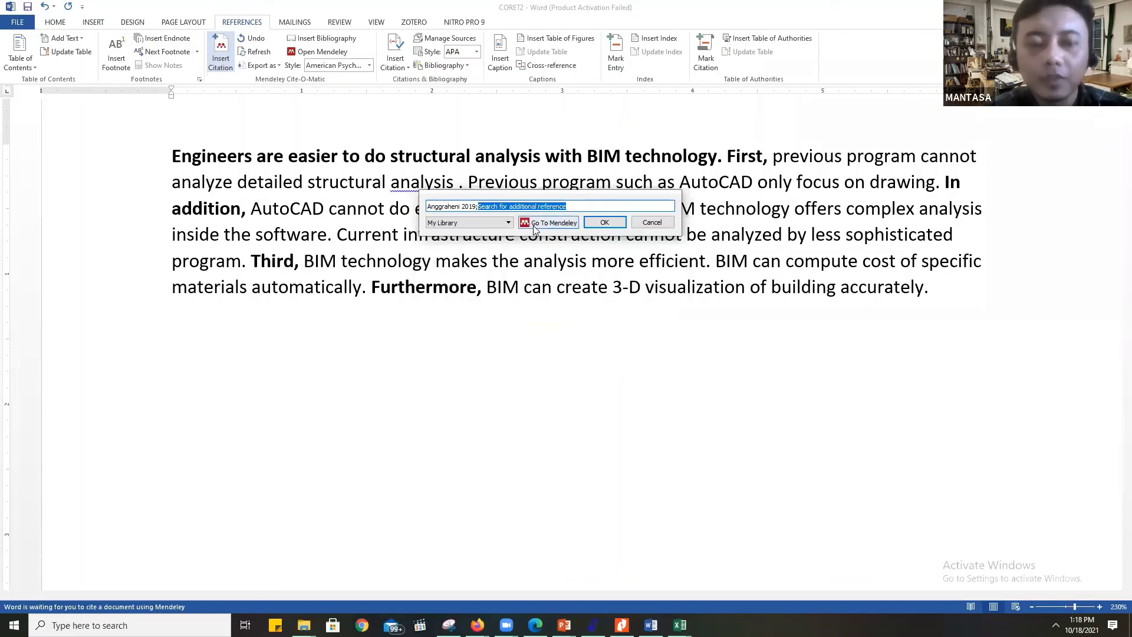
# Add the 2003 paper on optimizing Tank Model's parameters to the citation through another "flood" search and insert the citation.
pyautogui.write('flood')
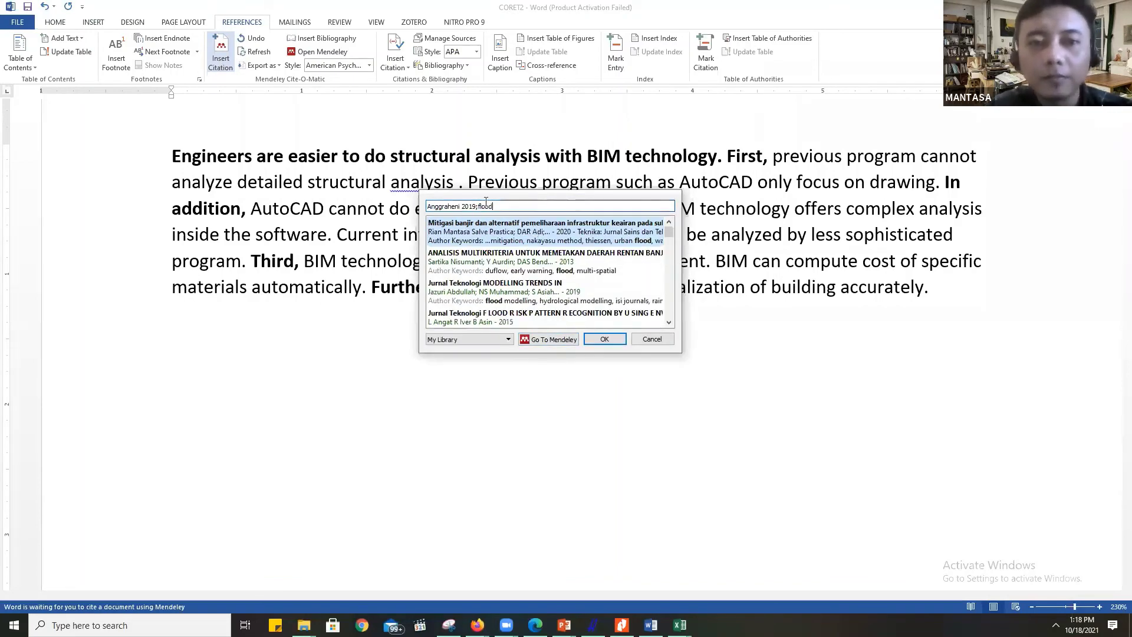
pyautogui.doubleClick(486, 201)
pyautogui.scroll(-10, 523, 300)
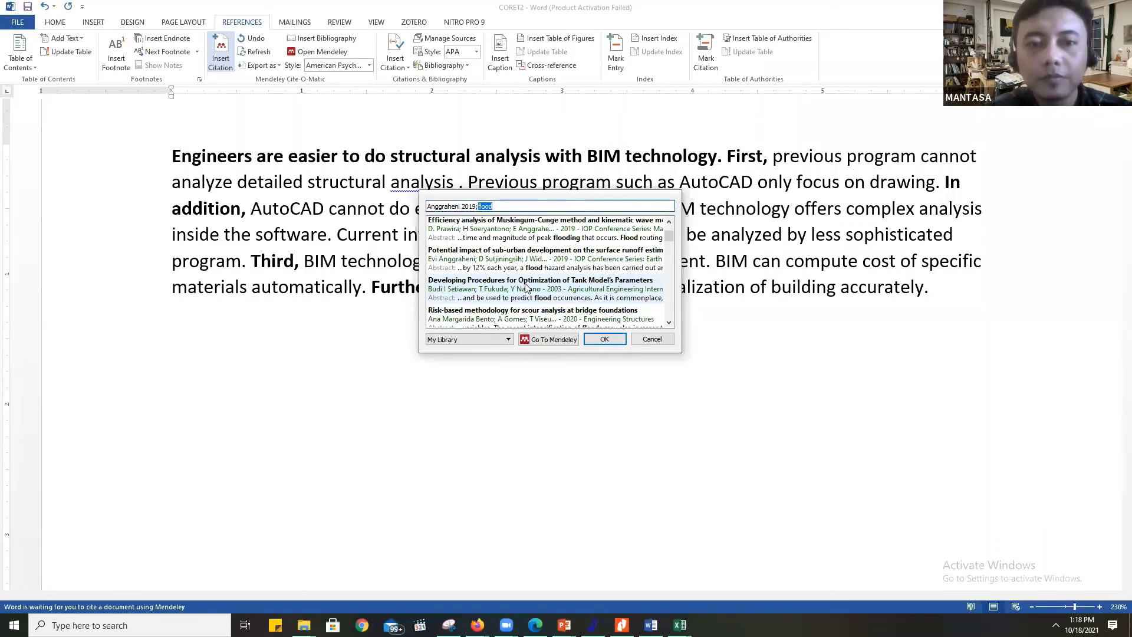
pyautogui.click(525, 286)
pyautogui.click(611, 224)
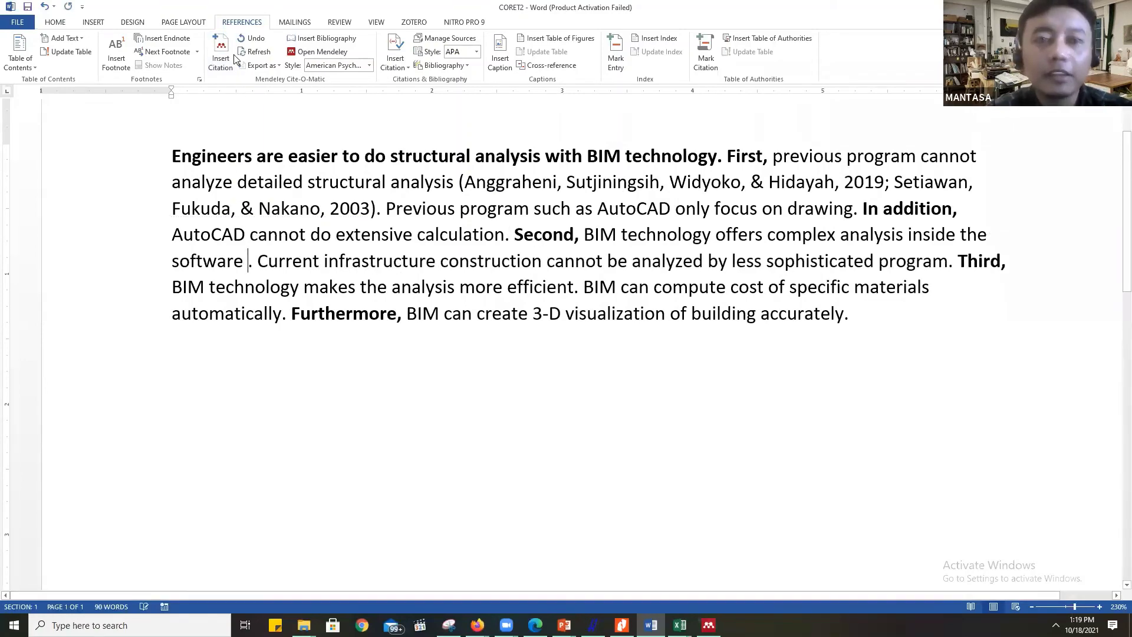
# Cite the 2008 urban disaster management and 2021 Kelantan River flow papers after "inside the software", searching the library for "flood".
pyautogui.hotkey('alt', 'm')
pyautogui.write('flood')
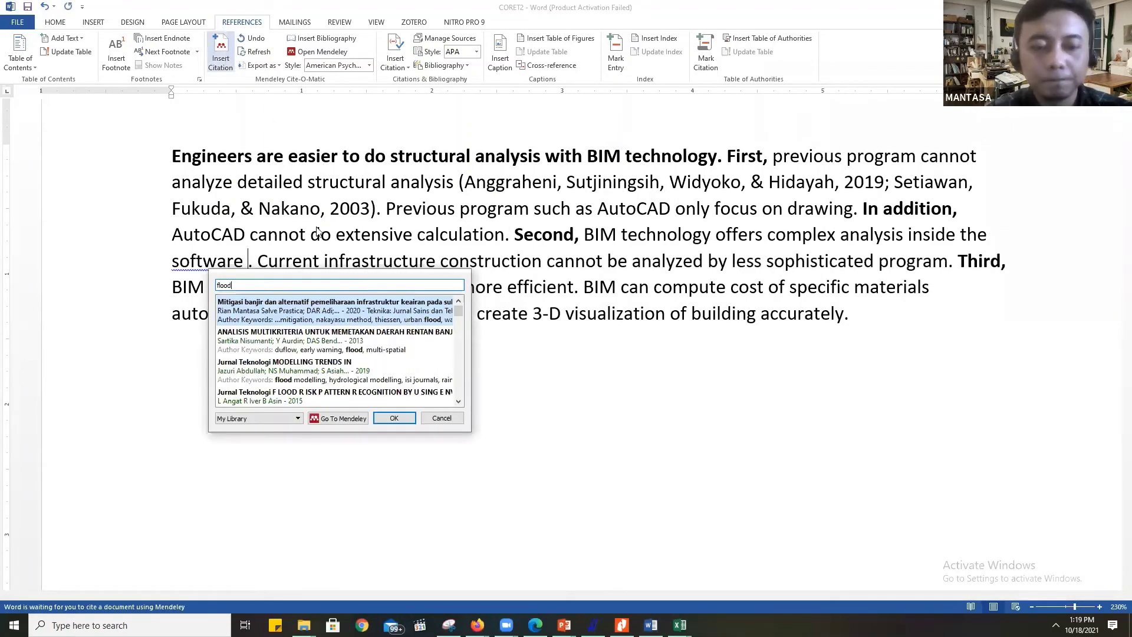
pyautogui.scroll(-3, 324, 342)
pyautogui.click(326, 353)
pyautogui.scroll(-3, 327, 352)
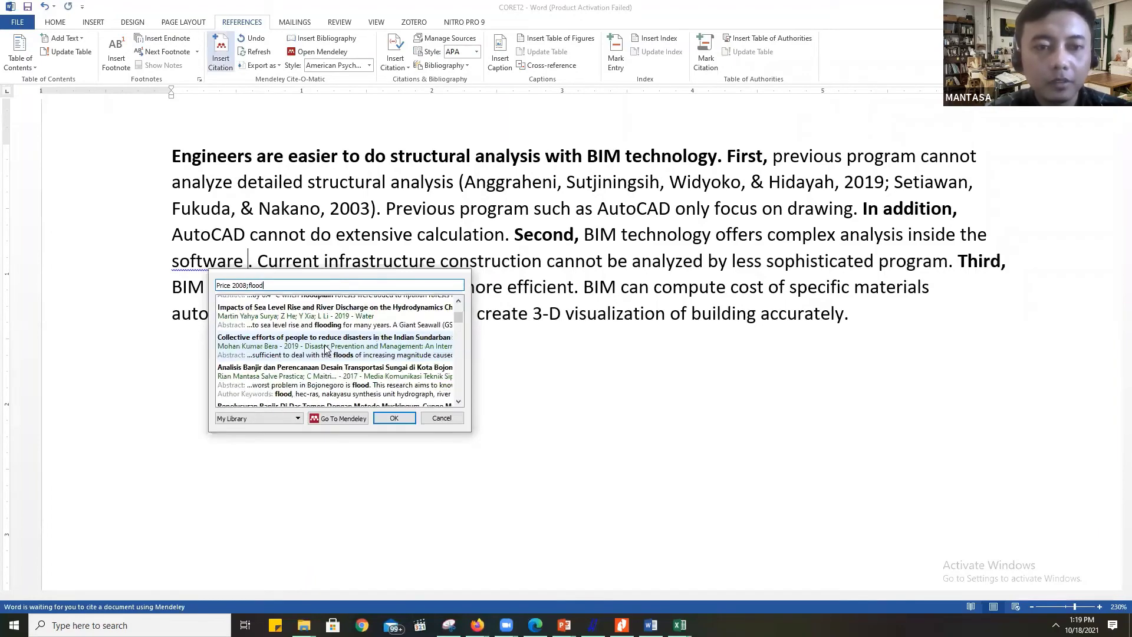
pyautogui.click(359, 343)
pyautogui.click(394, 301)
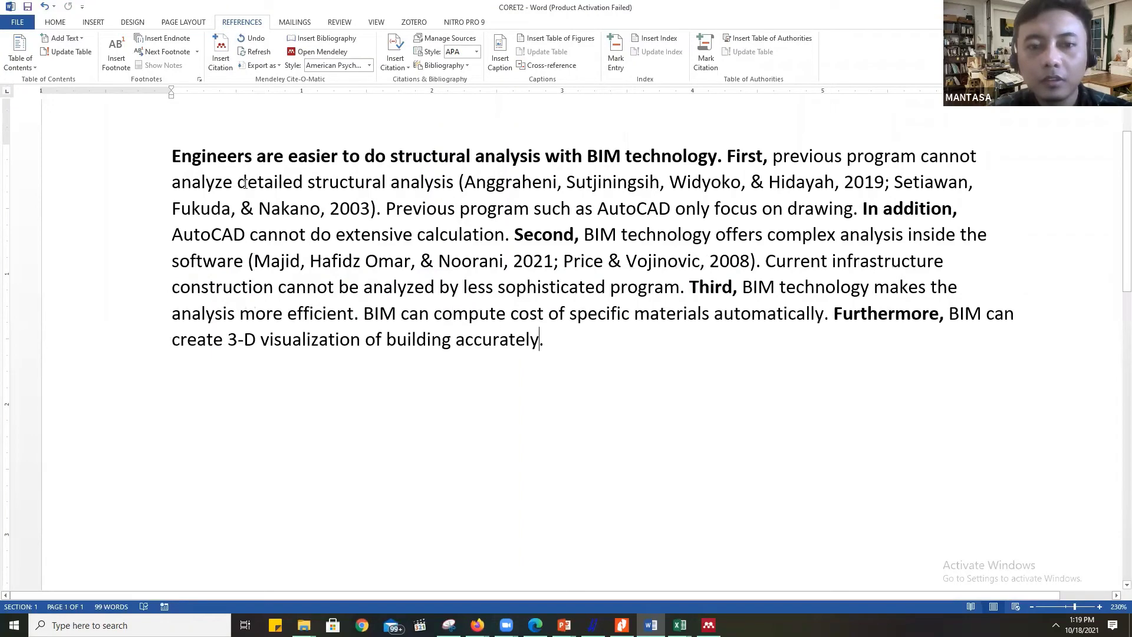
# Cite the 2008 Bangladesh disaster preparedness and 2016 Ichamati River papers at the end of the paragraph's last sentence.
pyautogui.hotkey('alt', 'm')
pyautogui.write('flood')
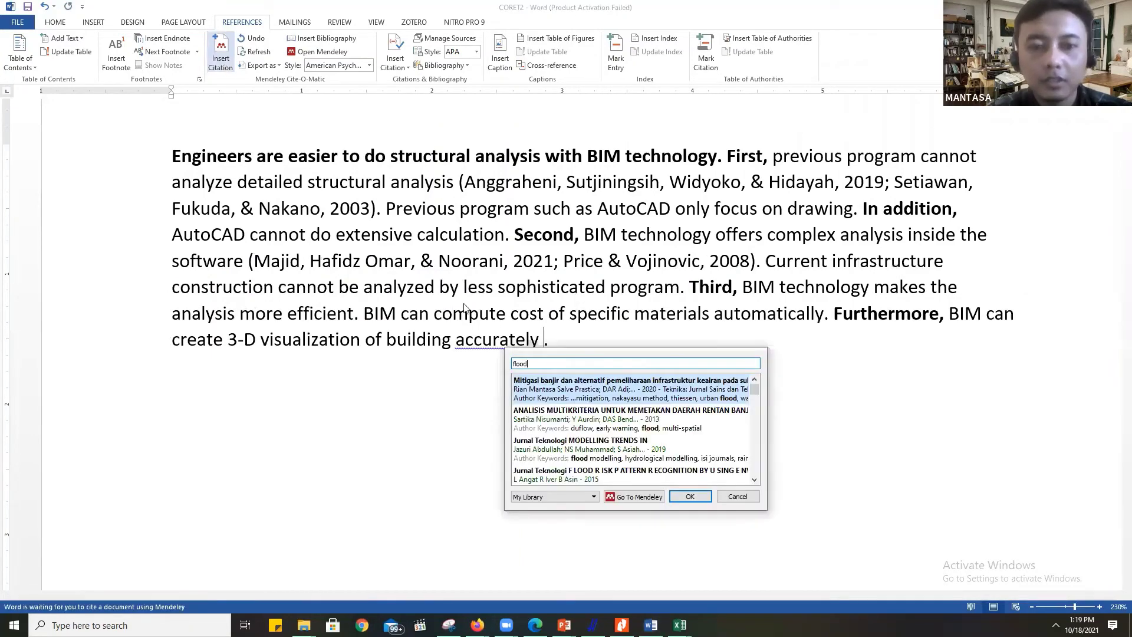
pyautogui.write(' khan')
pyautogui.click(629, 453)
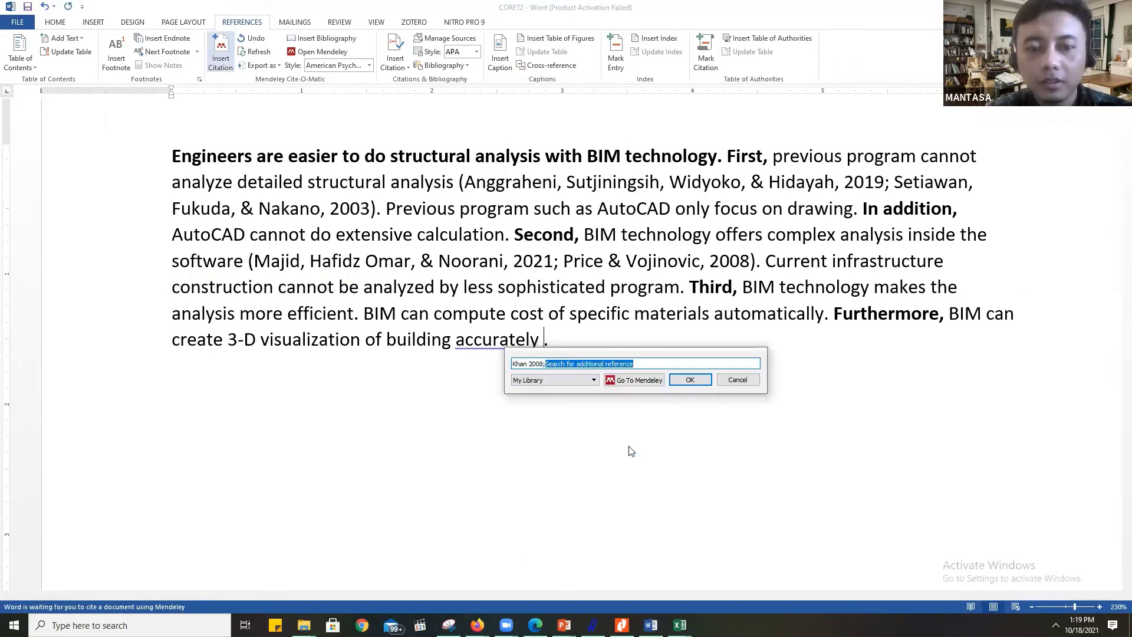
pyautogui.write('mondal')
pyautogui.click(660, 452)
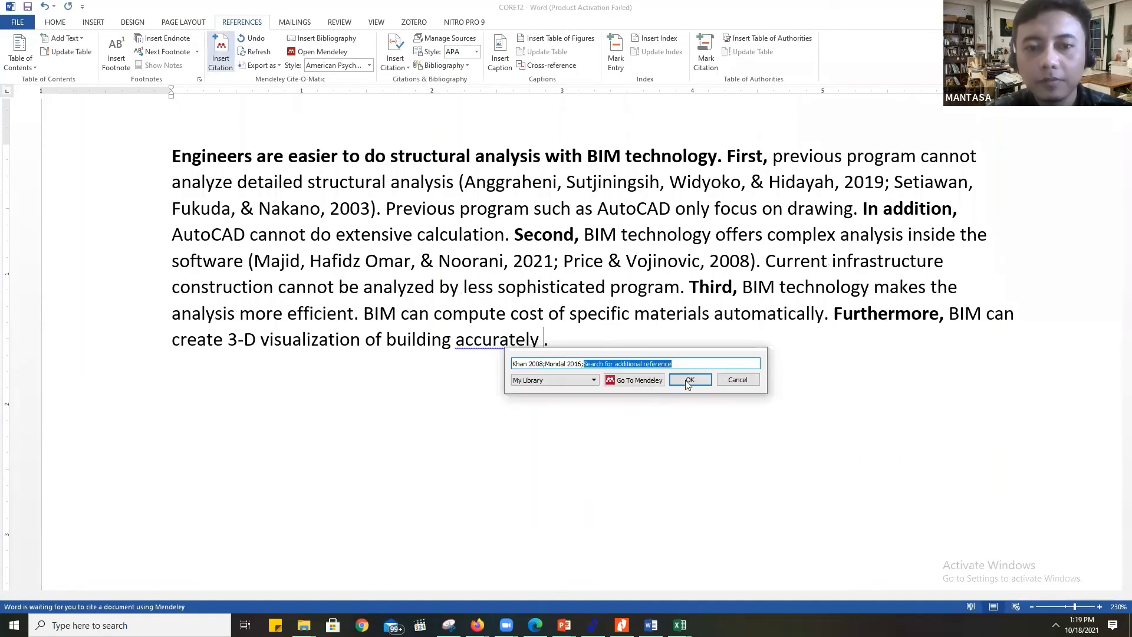
pyautogui.click(688, 379)
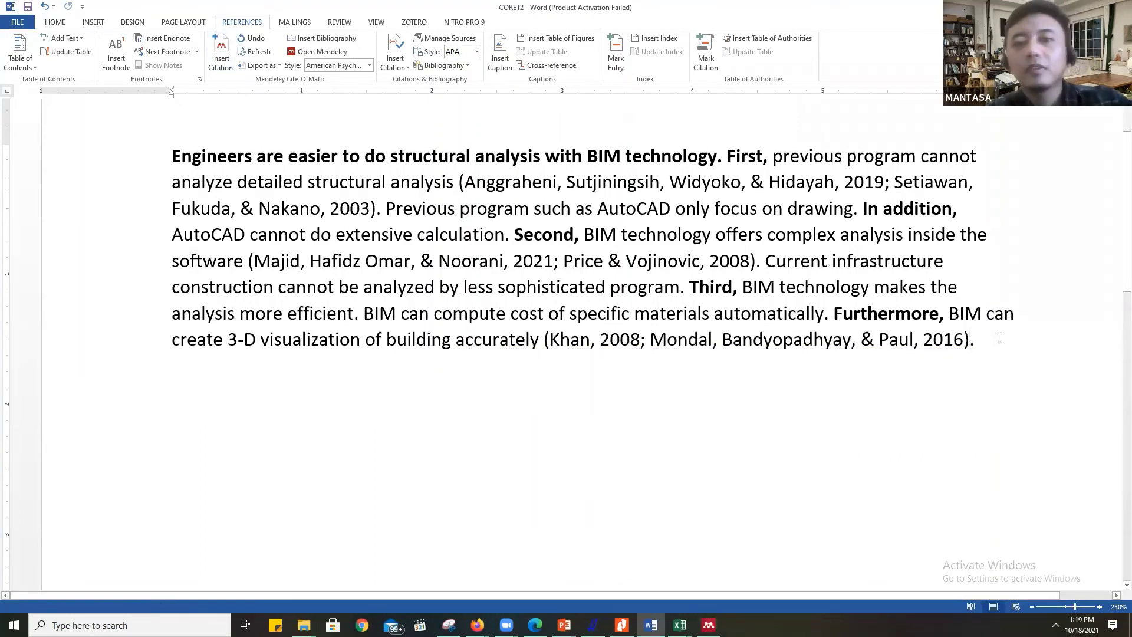
# Add the heading "References" below the paragraph and insert the Mendeley bibliography beneath it.
pyautogui.press('Return')
pyautogui.press('Return')
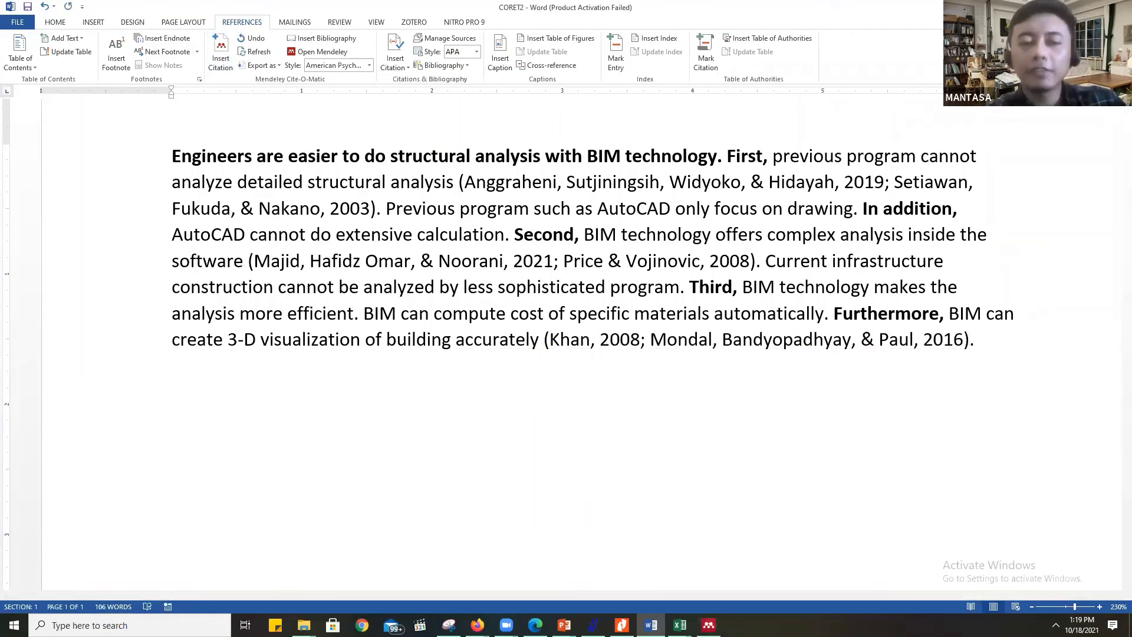
pyautogui.write('References')
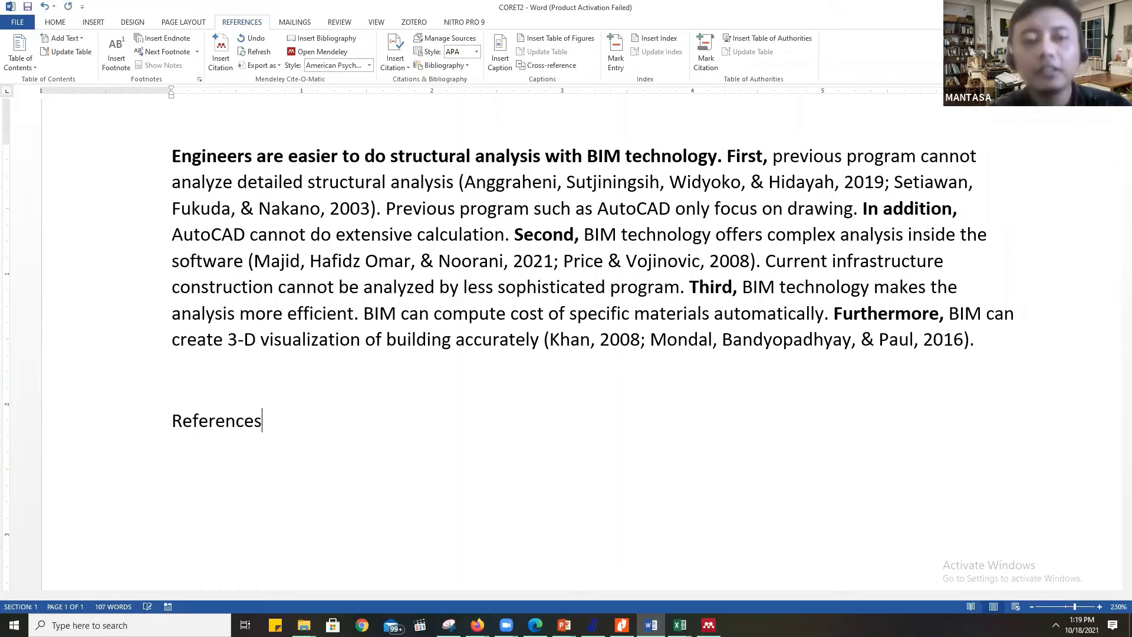
pyautogui.press('Return')
pyautogui.click(323, 37)
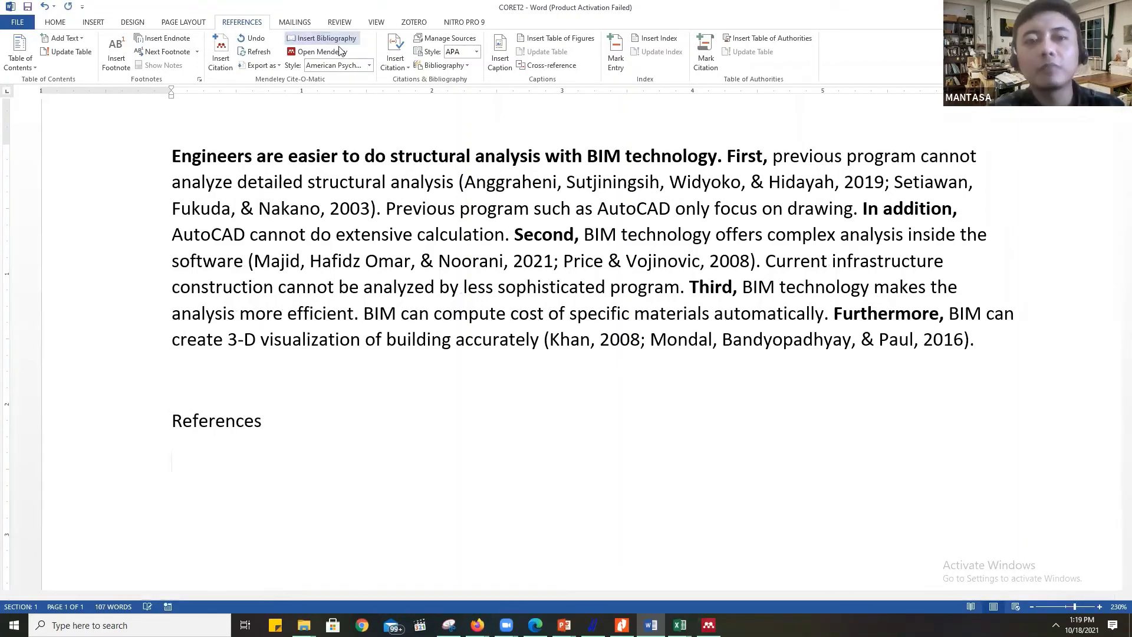
pyautogui.scroll(-5, 485, 328)
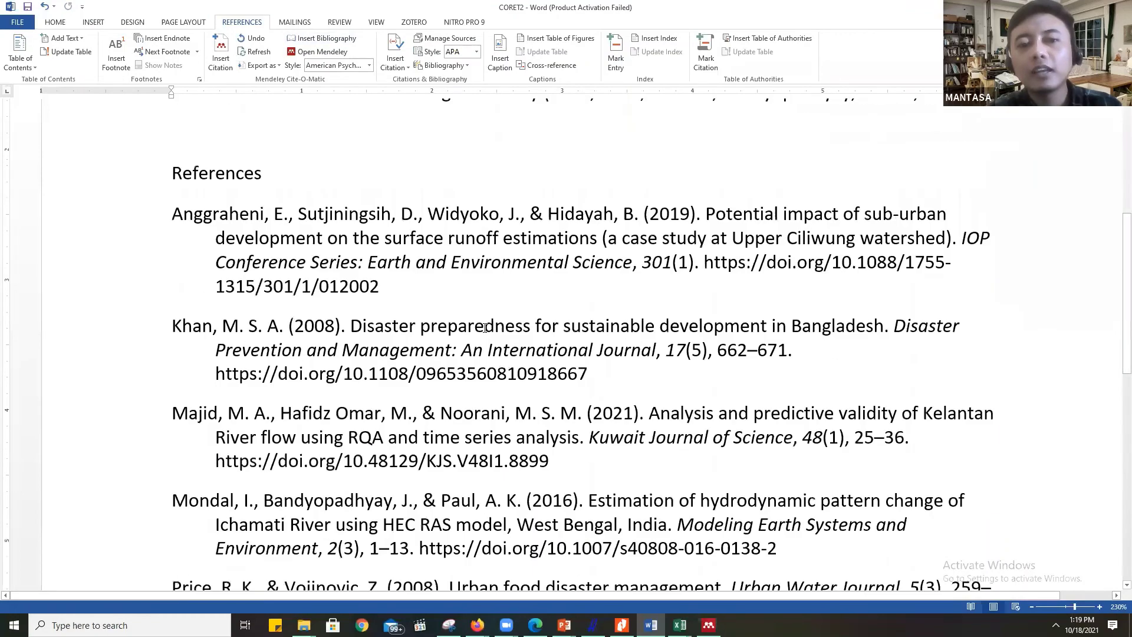
pyautogui.keyDown('ctrl'); pyautogui.scroll(-4, 484, 328); pyautogui.keyUp('ctrl')
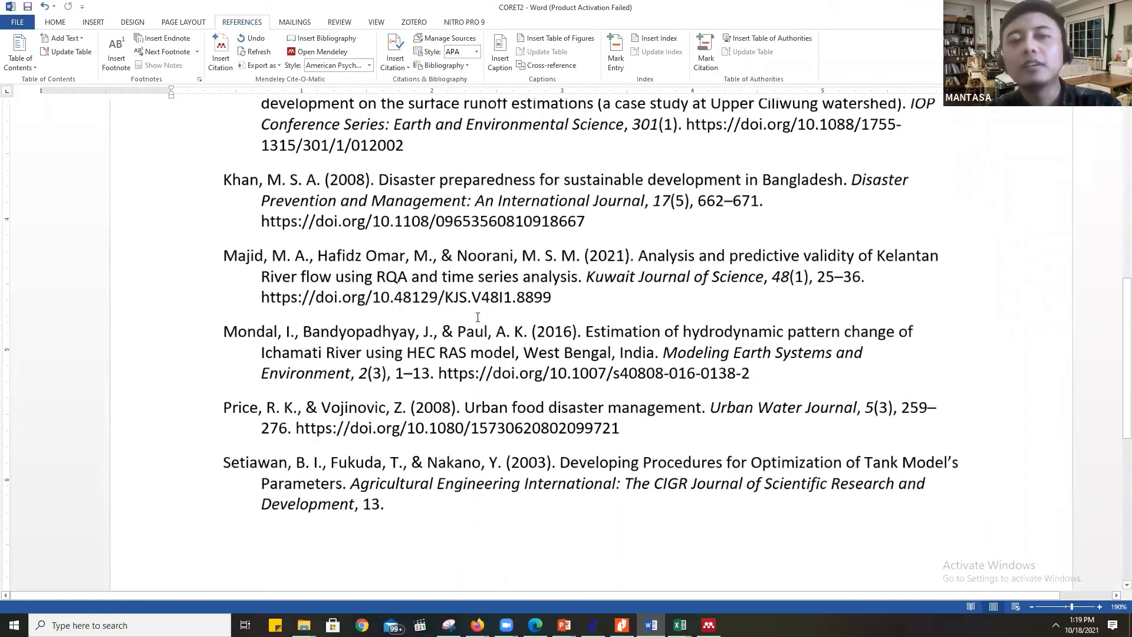
pyautogui.keyDown('ctrl'); pyautogui.scroll(-4, 477, 317); pyautogui.keyUp('ctrl')
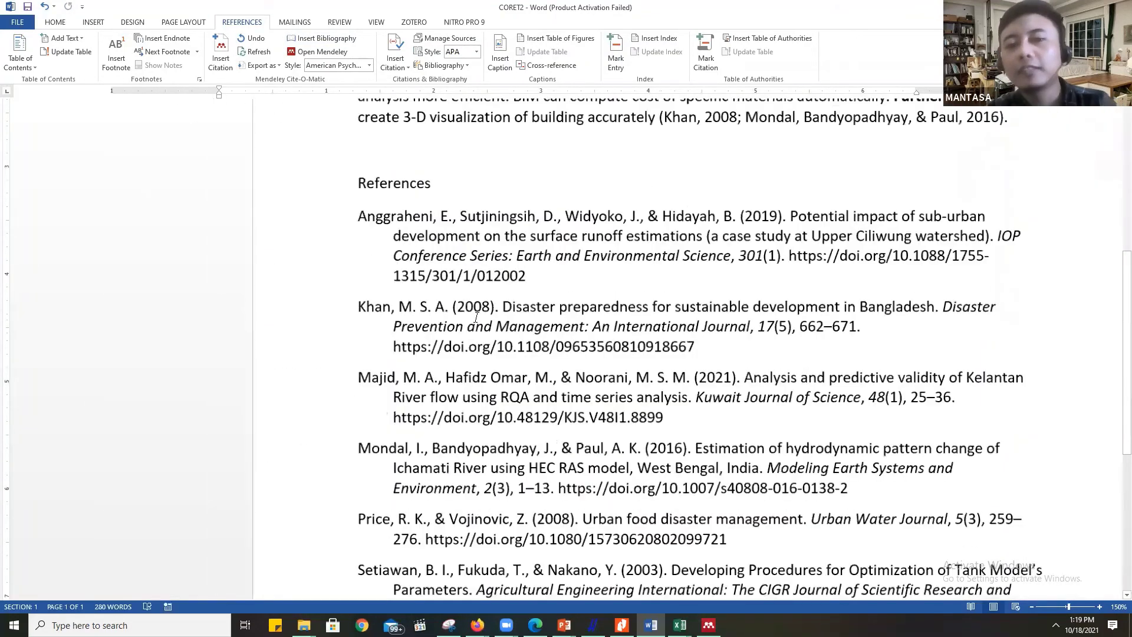
pyautogui.scroll(2, 478, 318)
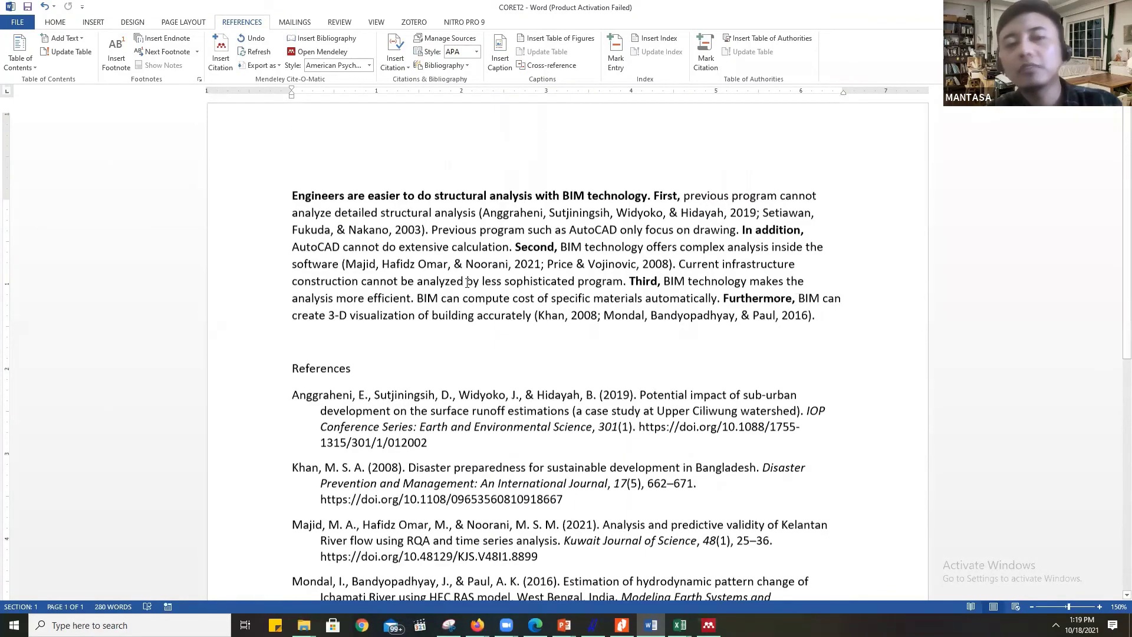
pyautogui.scroll(-3, 351, 274)
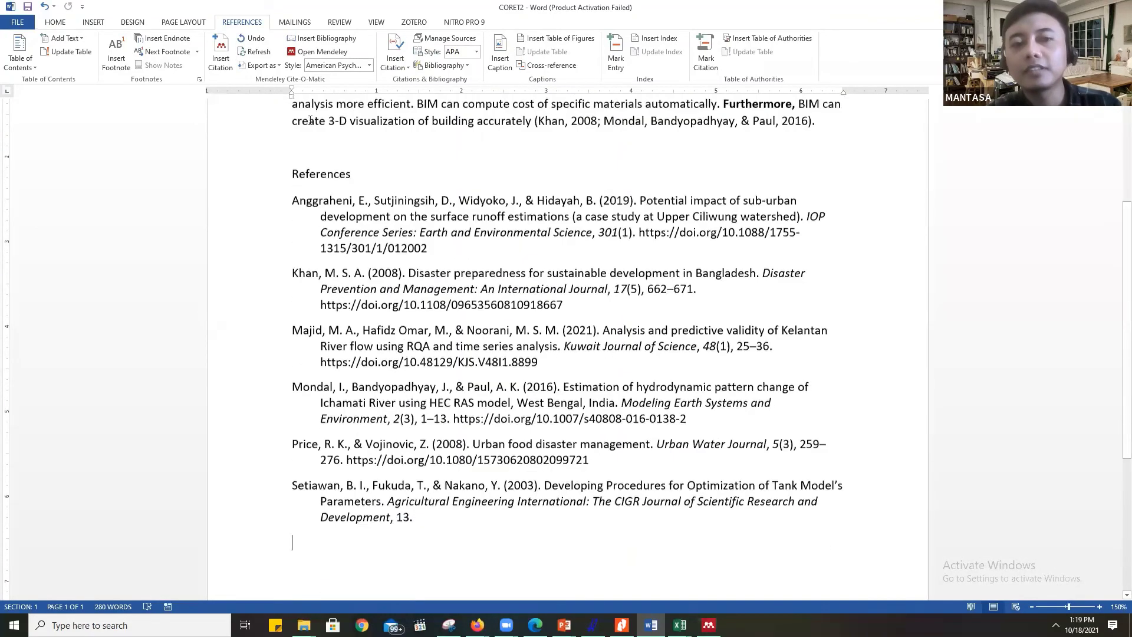
# Try the IEEE and Nature citation styles on the document's citations and bibliography.
pyautogui.click(330, 67)
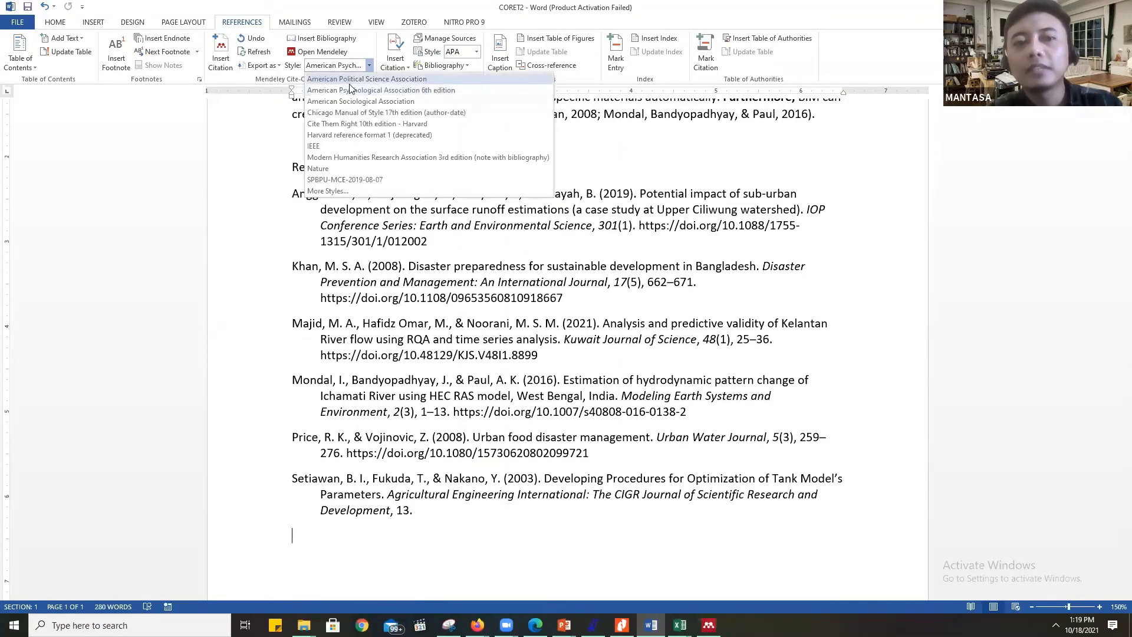
pyautogui.click(331, 147)
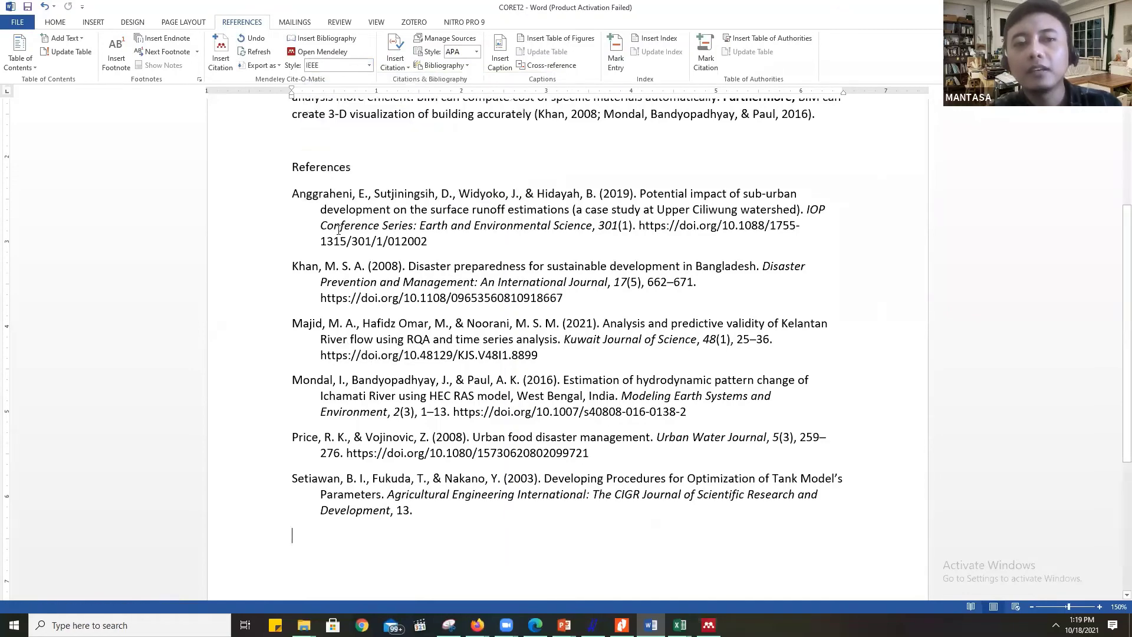
pyautogui.click(333, 66)
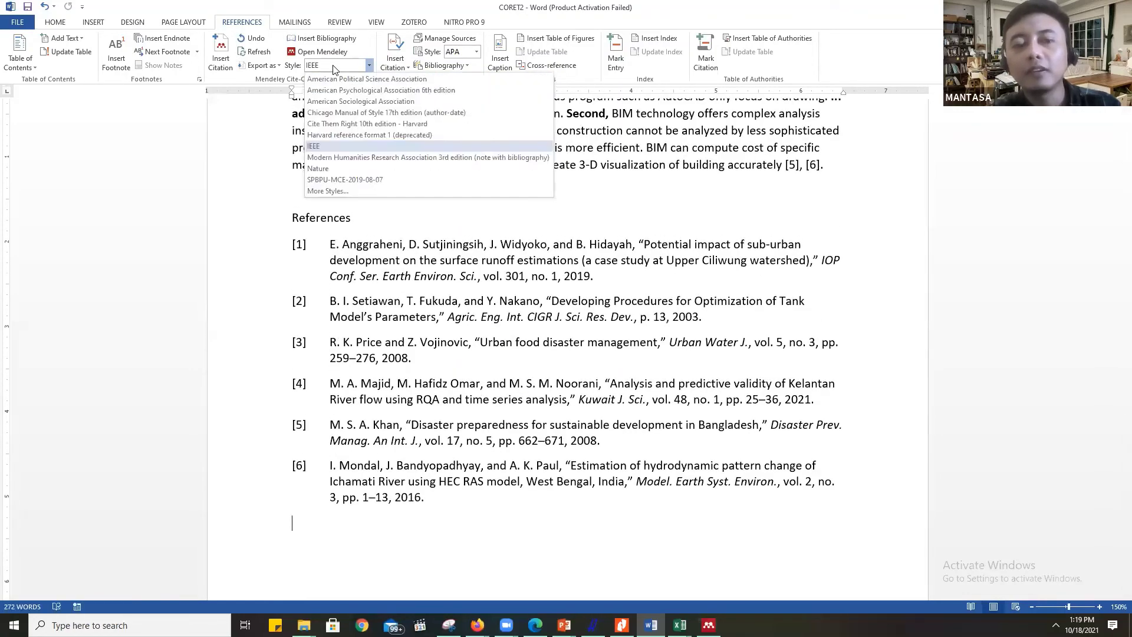
pyautogui.click(338, 169)
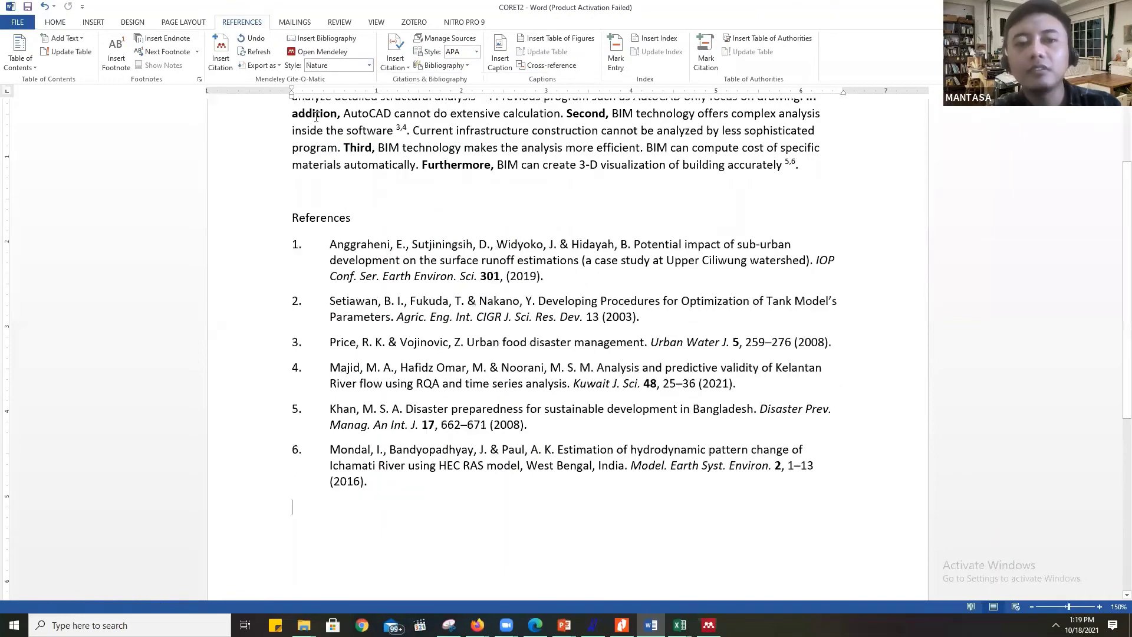
# Reapply the IEEE citation style, and try Harvard reference format 1 (deprecated) for comparison.
pyautogui.click(333, 65)
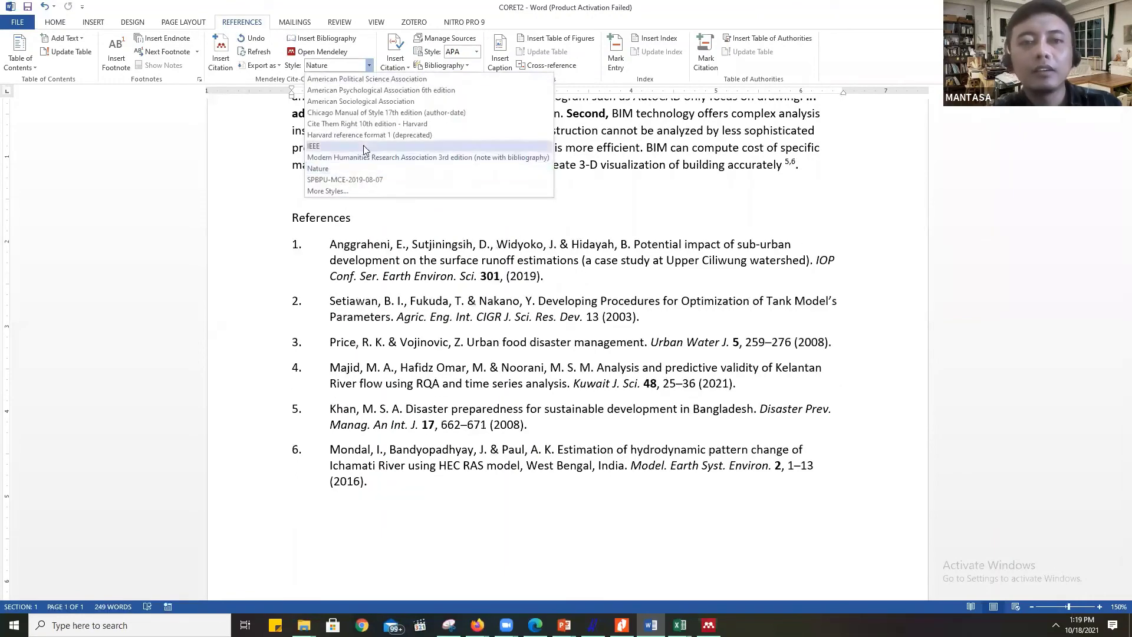
pyautogui.click(365, 146)
pyautogui.click(336, 65)
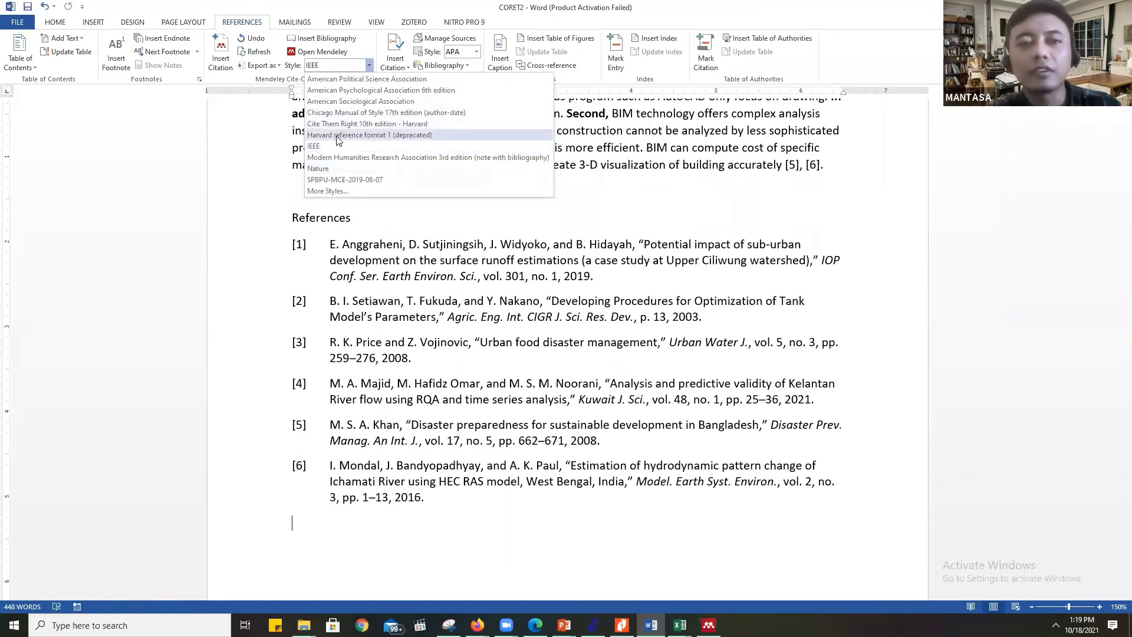
pyautogui.click(340, 135)
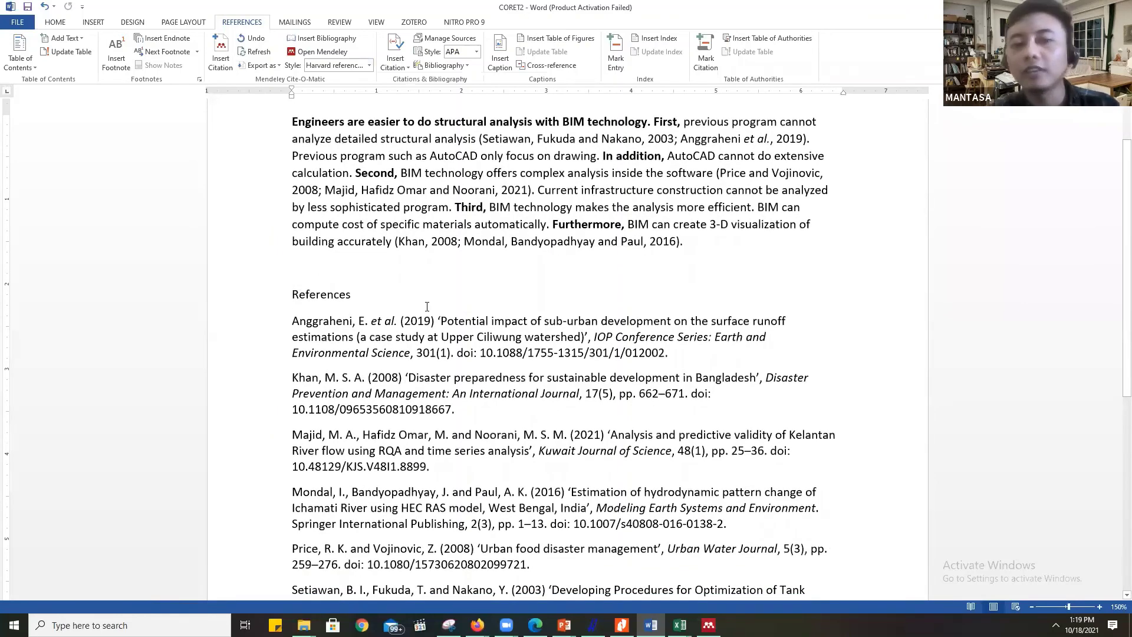
pyautogui.scroll(-1, 427, 306)
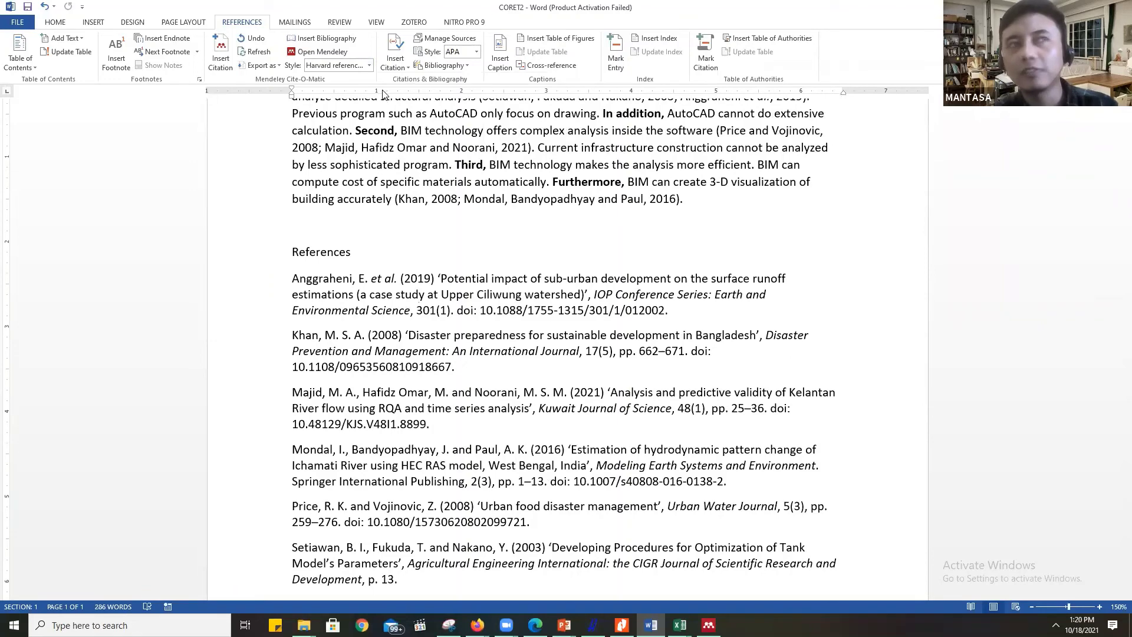
# Set the Mendeley citation style to IEEE and review the numbered citations against the reference list.
pyautogui.click(369, 65)
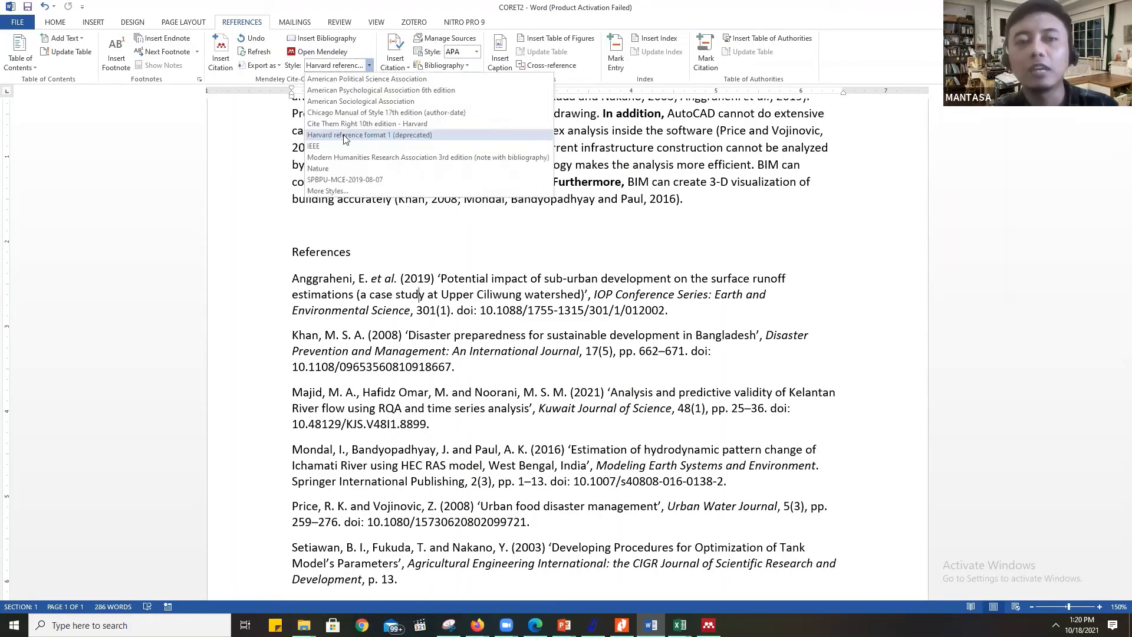
pyautogui.click(347, 146)
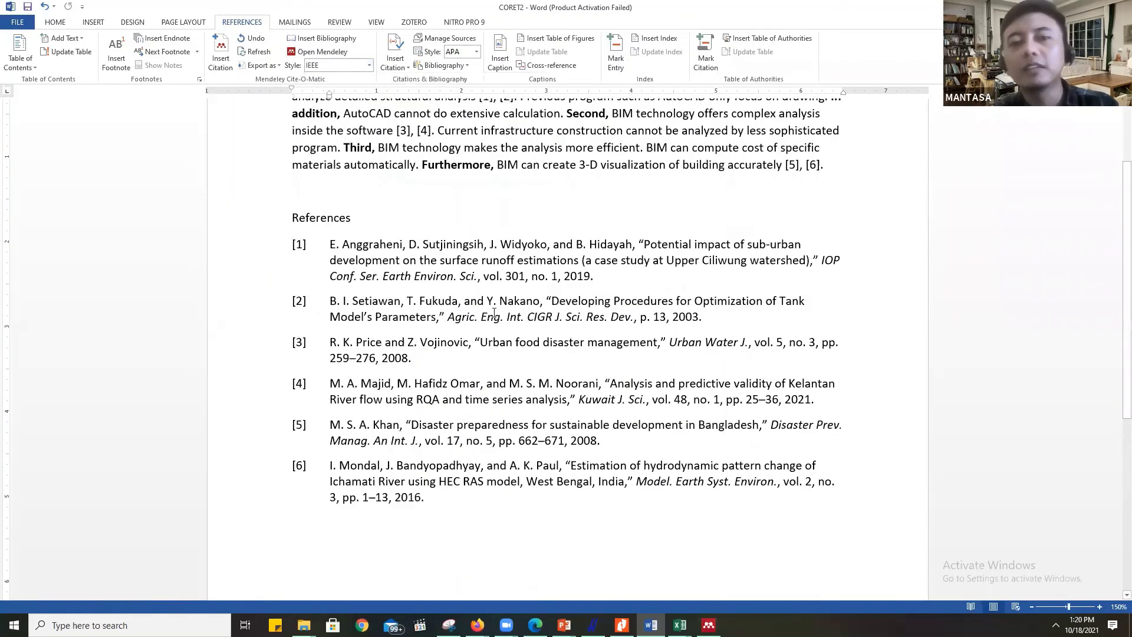
pyautogui.scroll(3, 494, 312)
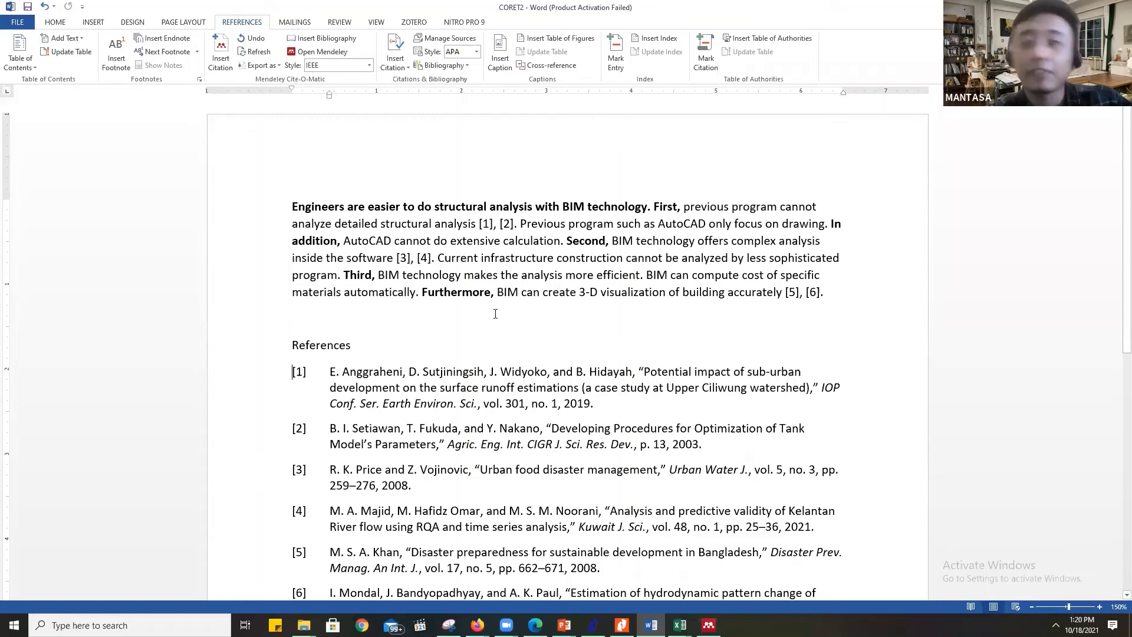
pyautogui.scroll(-6, 496, 314)
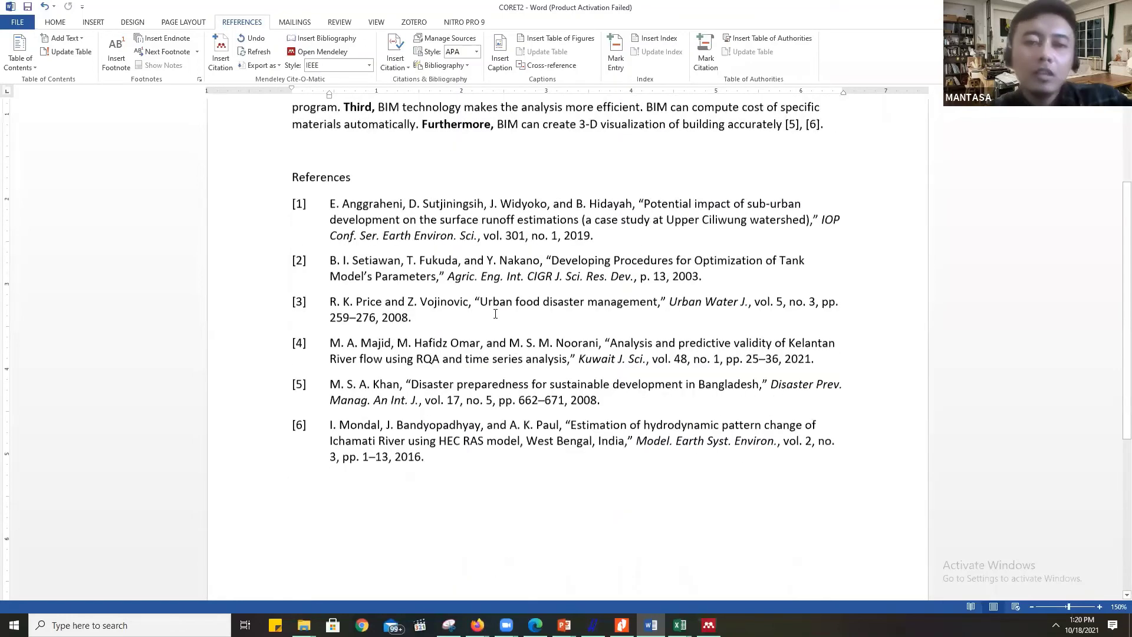
pyautogui.scroll(3, 574, 470)
pyautogui.scroll(2, 574, 470)
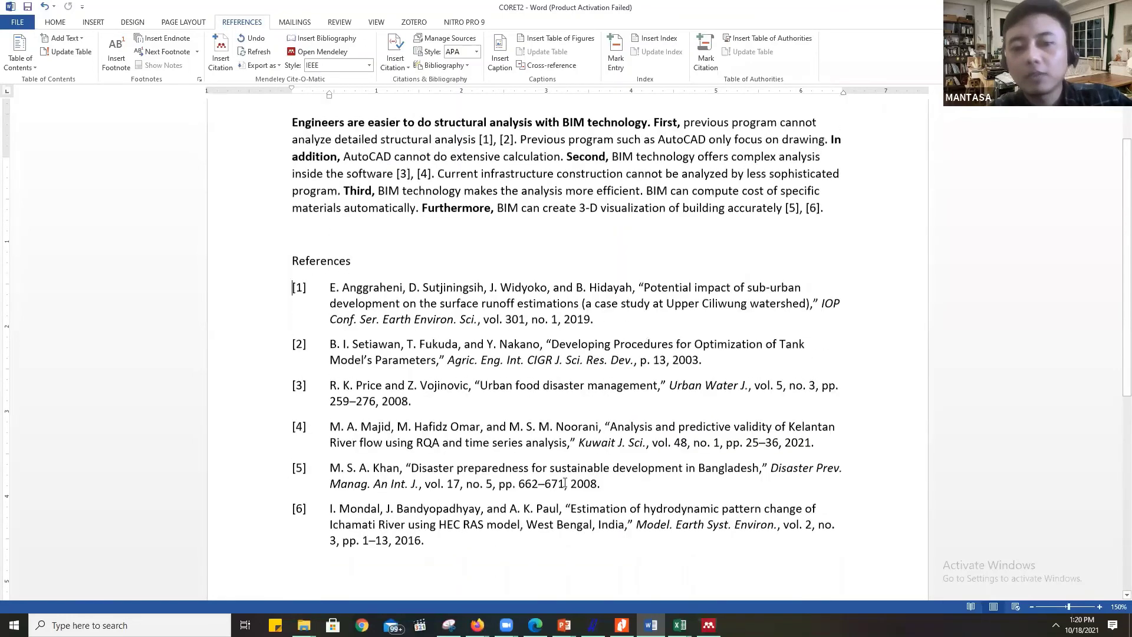
# Switch to the Week 8 presentation in PowerPoint and look at the slides following slide 31.
pyautogui.moveTo(565, 625)
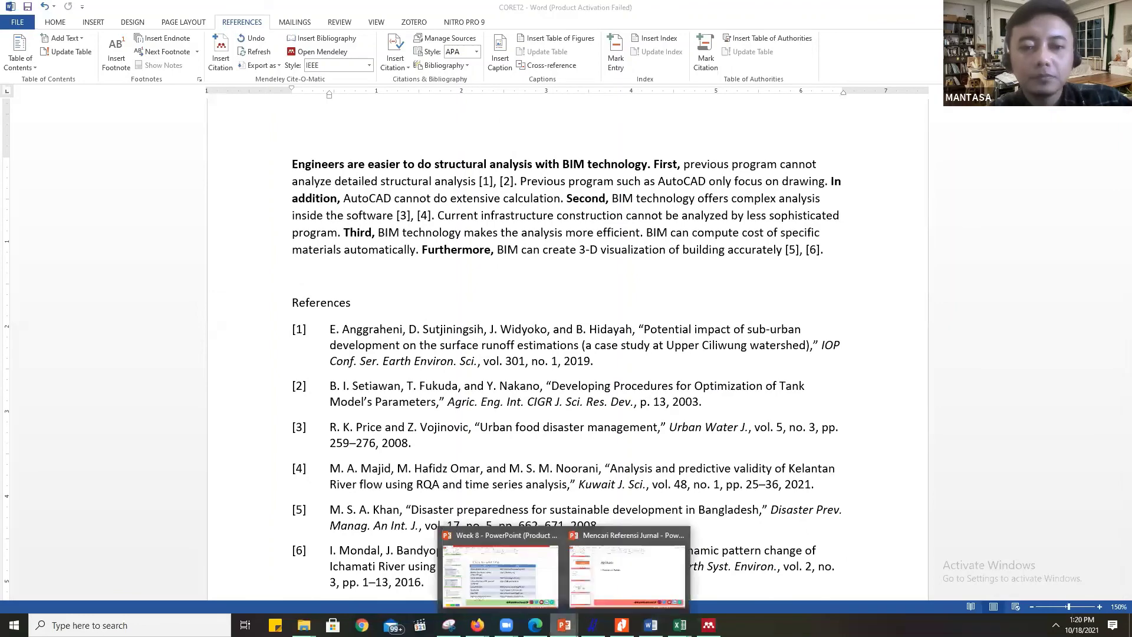
pyautogui.click(501, 575)
pyautogui.scroll(-3, 86, 251)
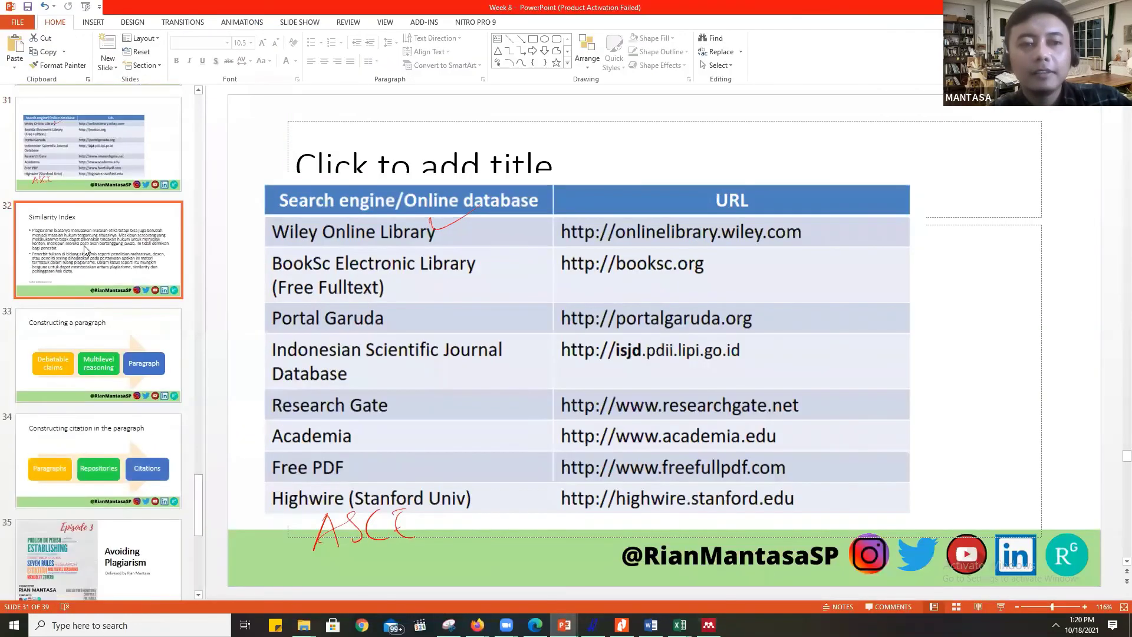